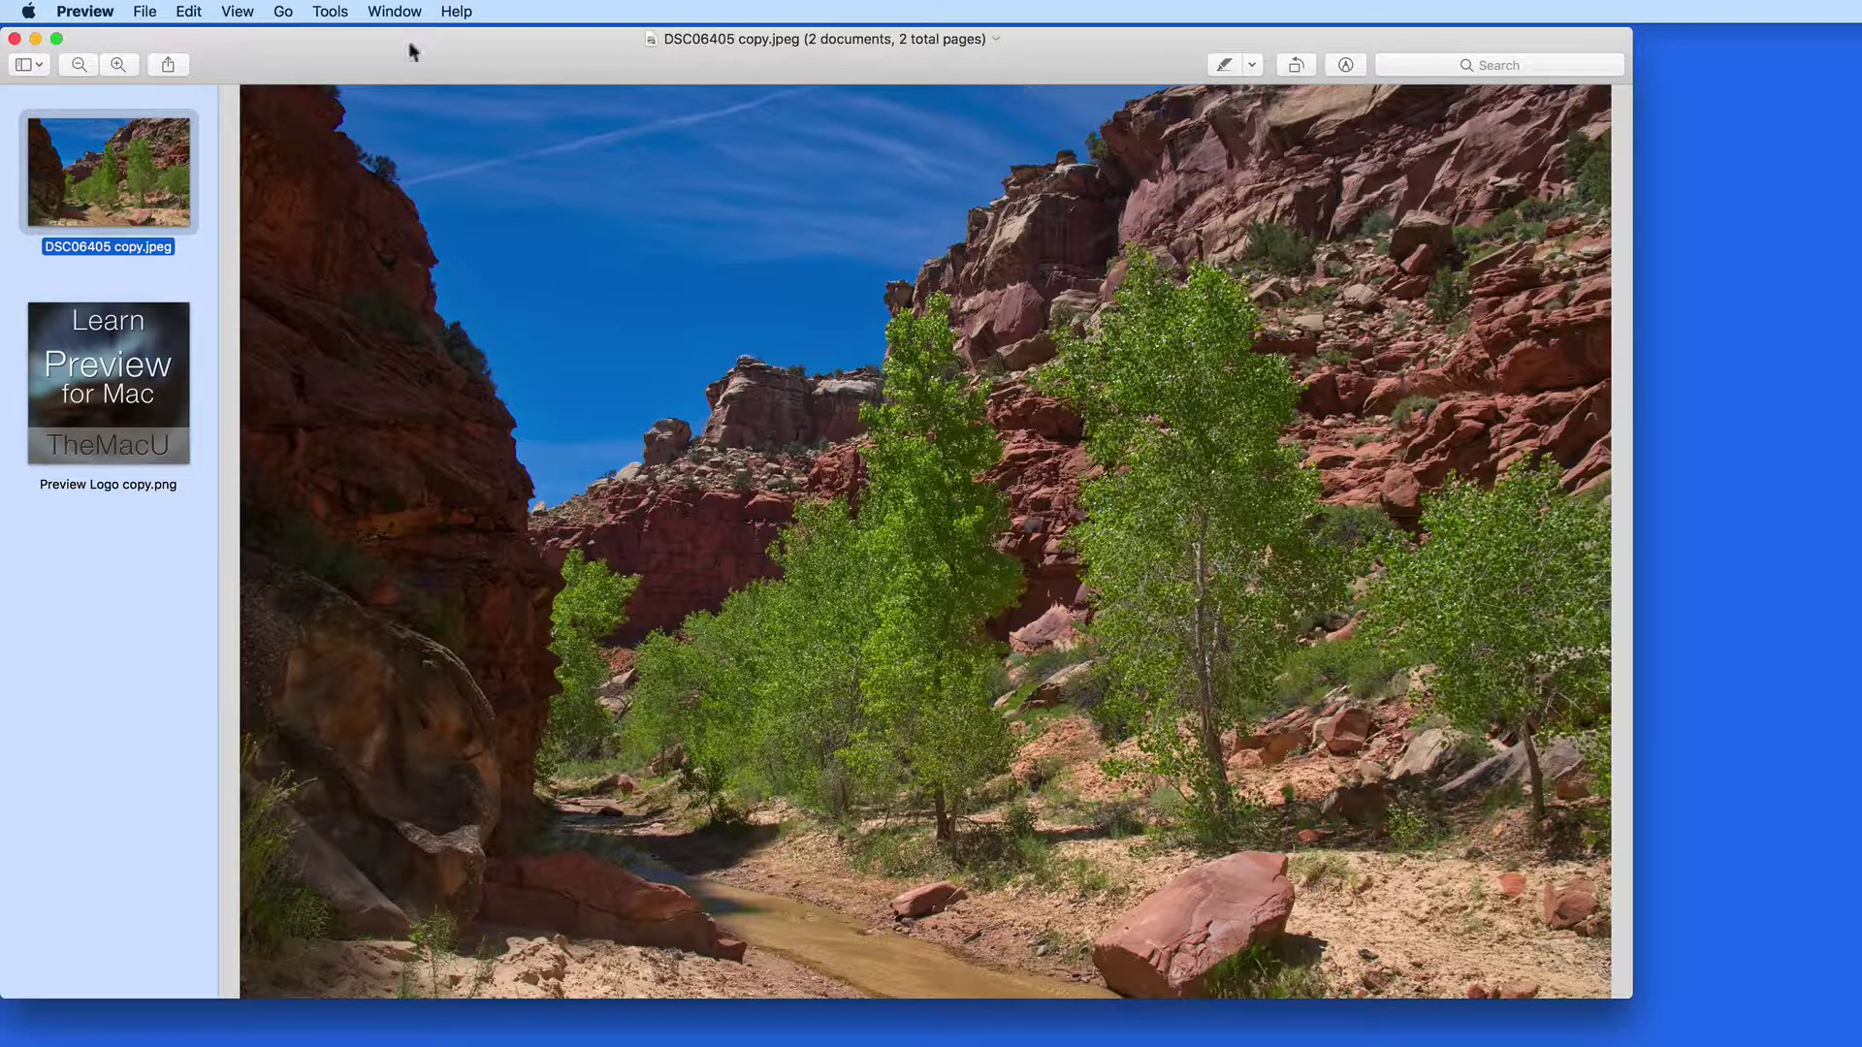
Show the canyon photo's General Info (6000 × 4000 px, 6.6 MB) and move the panel right.
left_click(329, 11)
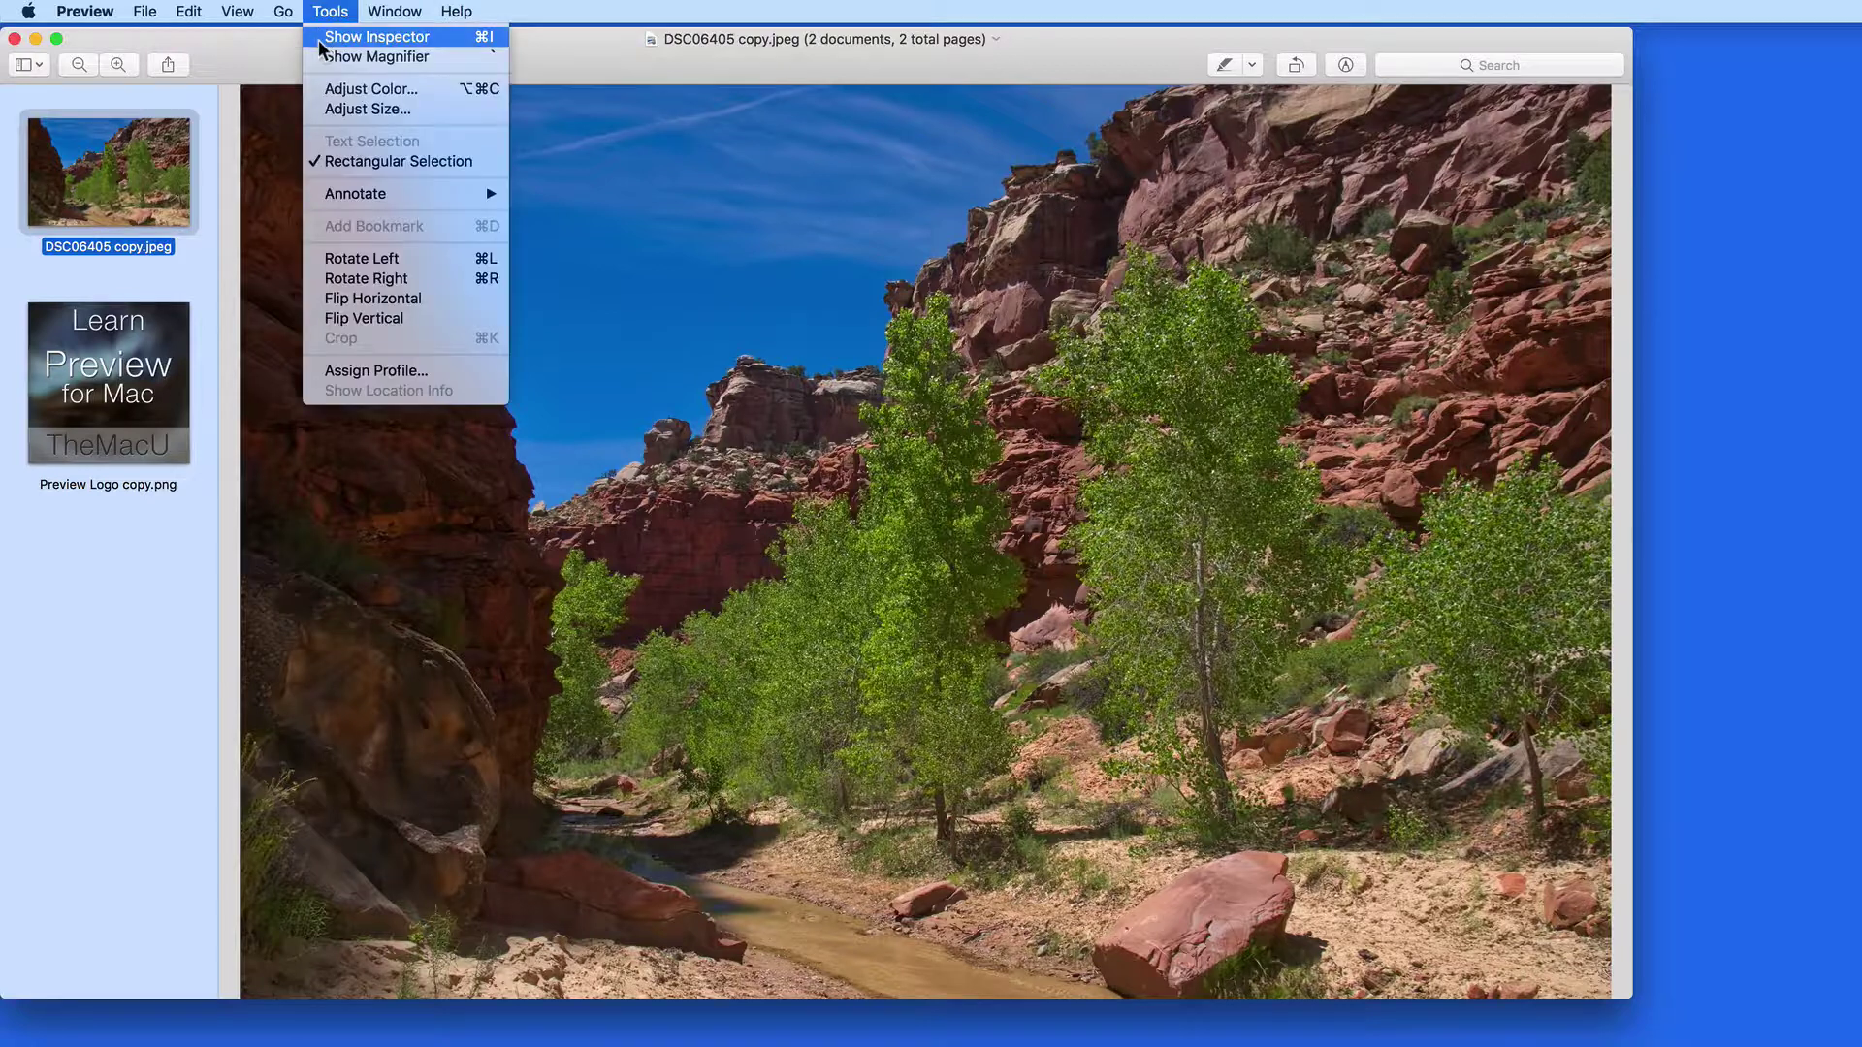
left_click(318, 39)
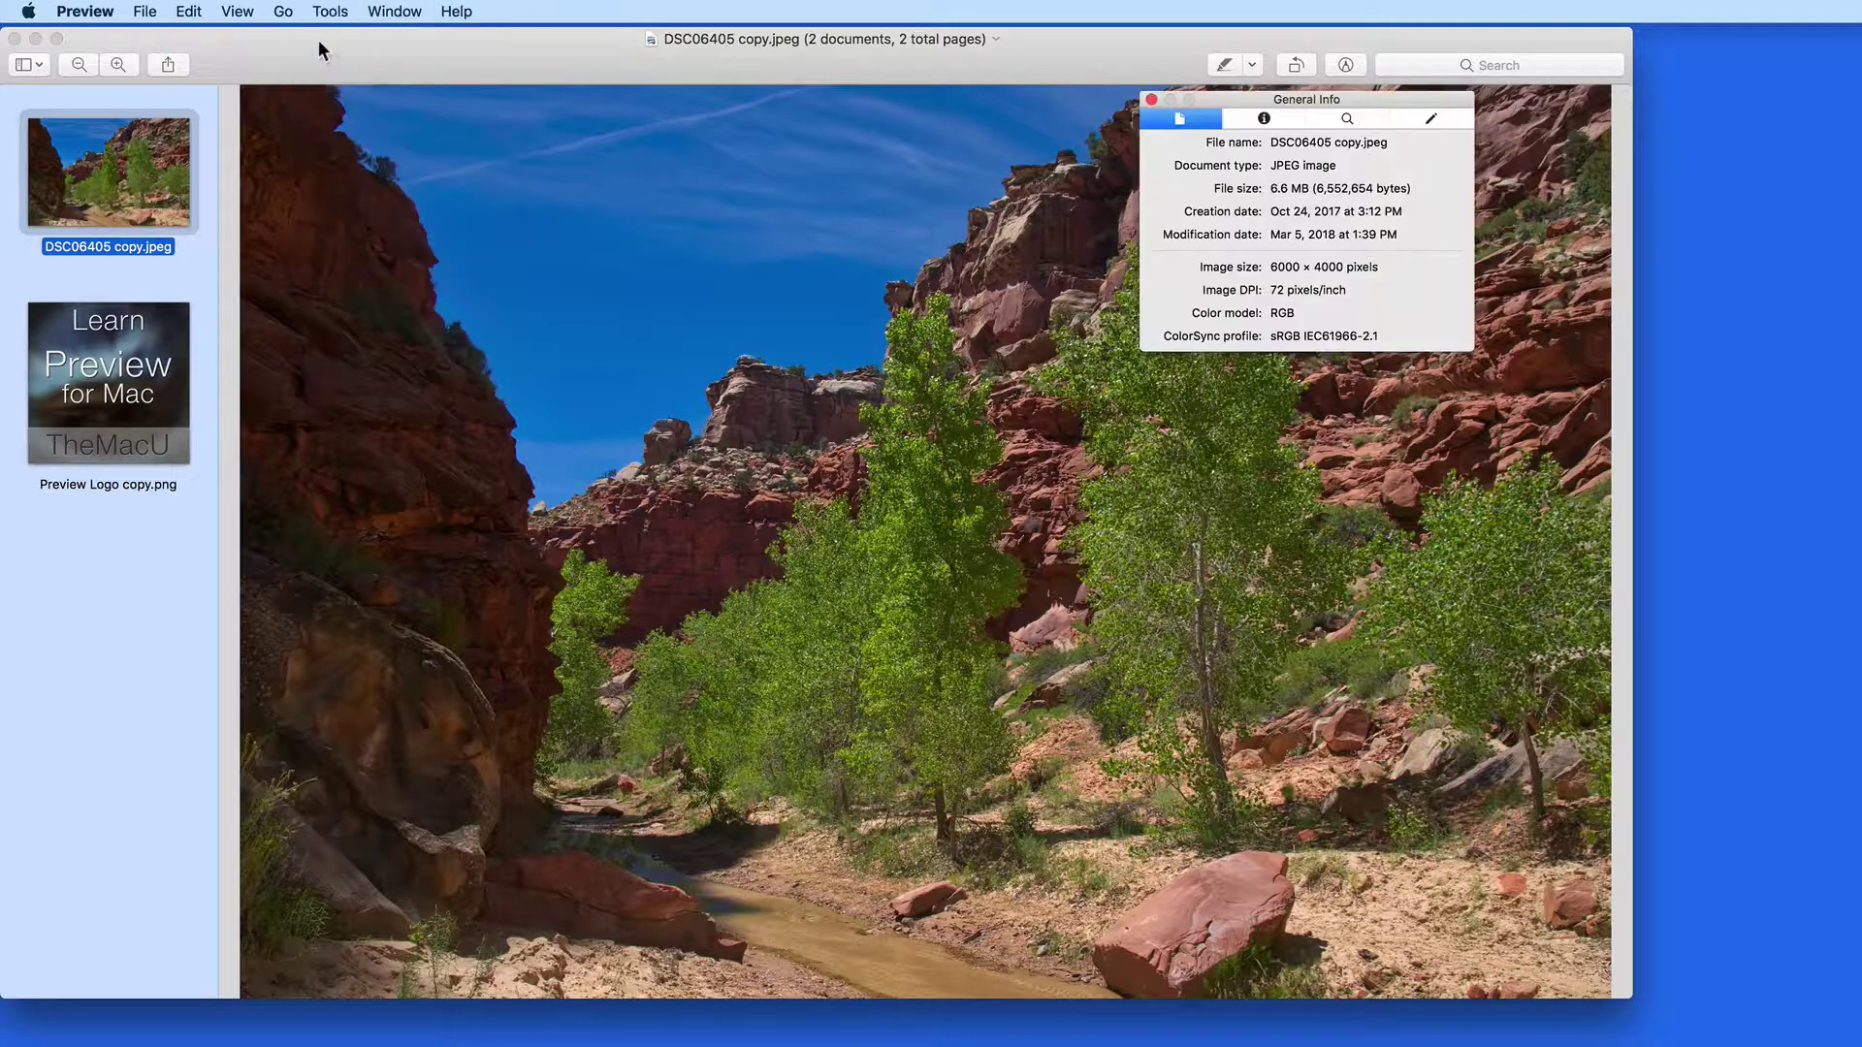
left_click_drag(1217, 101, 1339, 98)
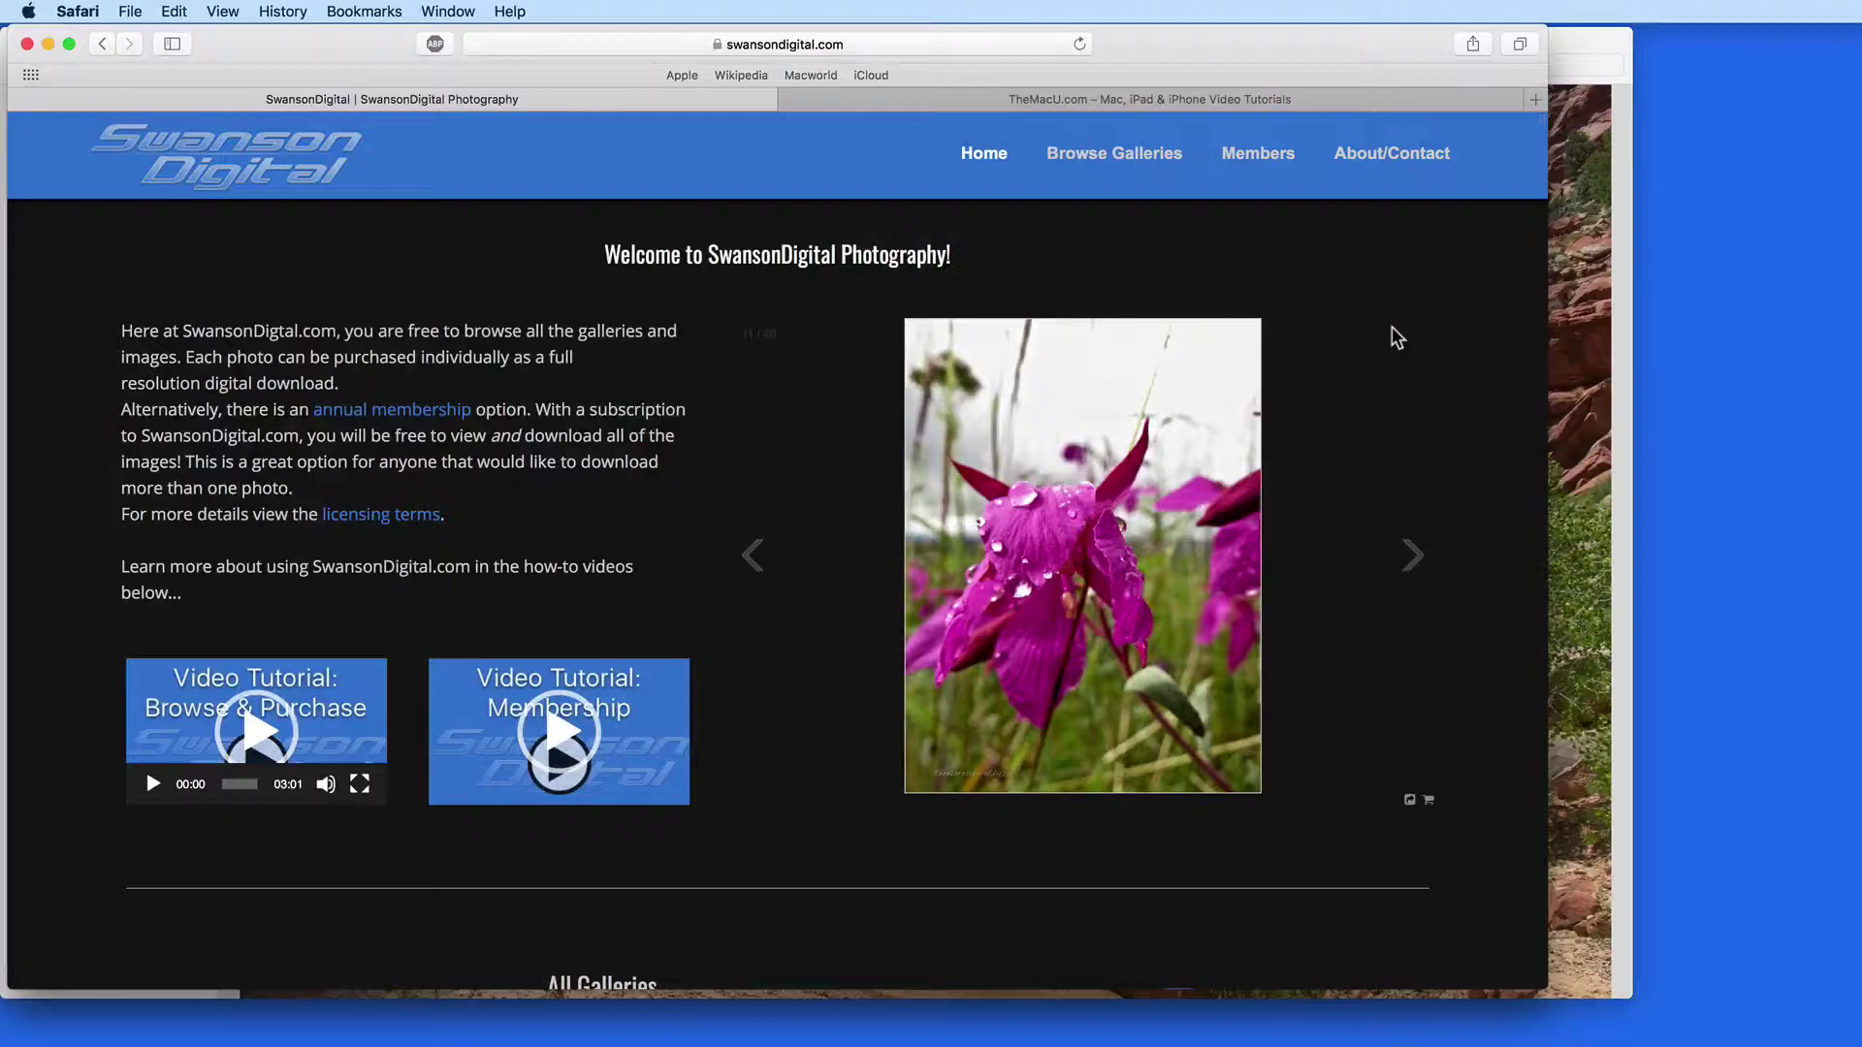
Browse the Sawtooth Wilderness gallery photos through Rock in Roots, then minimize Safari.
scroll(1391, 328, "down", 10)
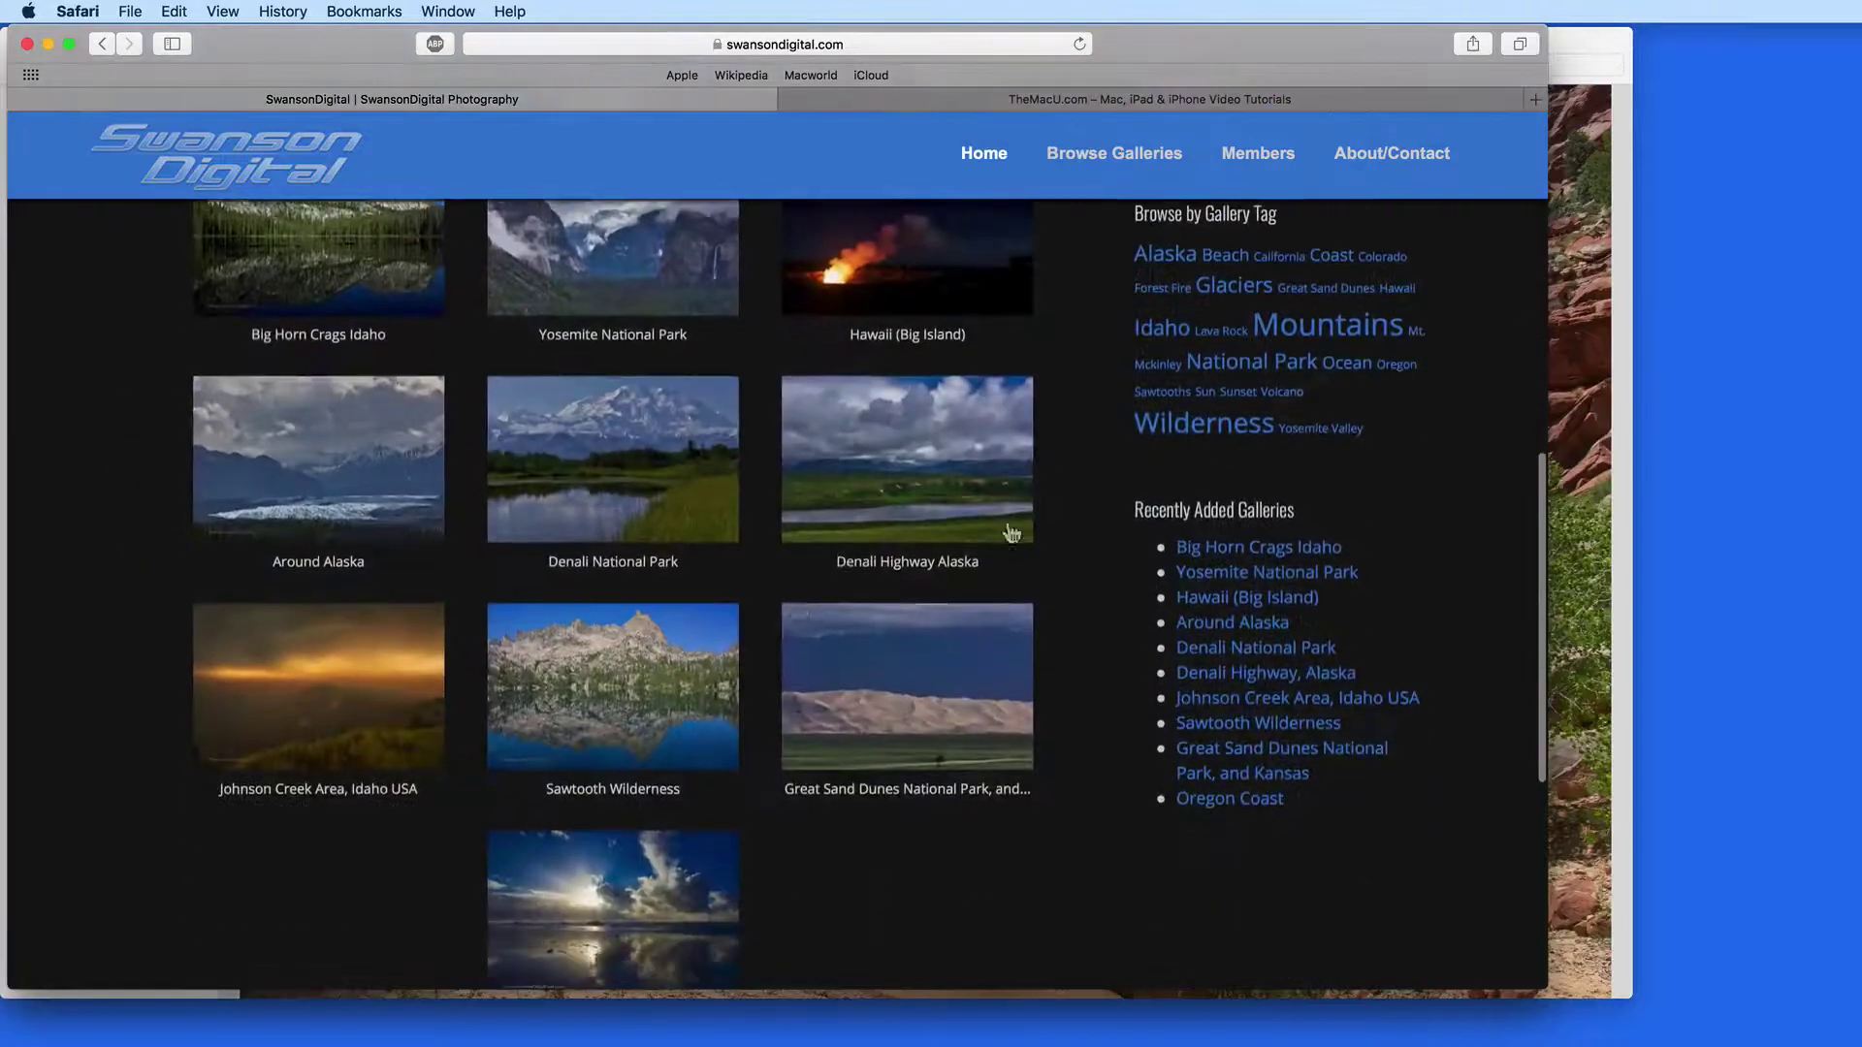
left_click(679, 679)
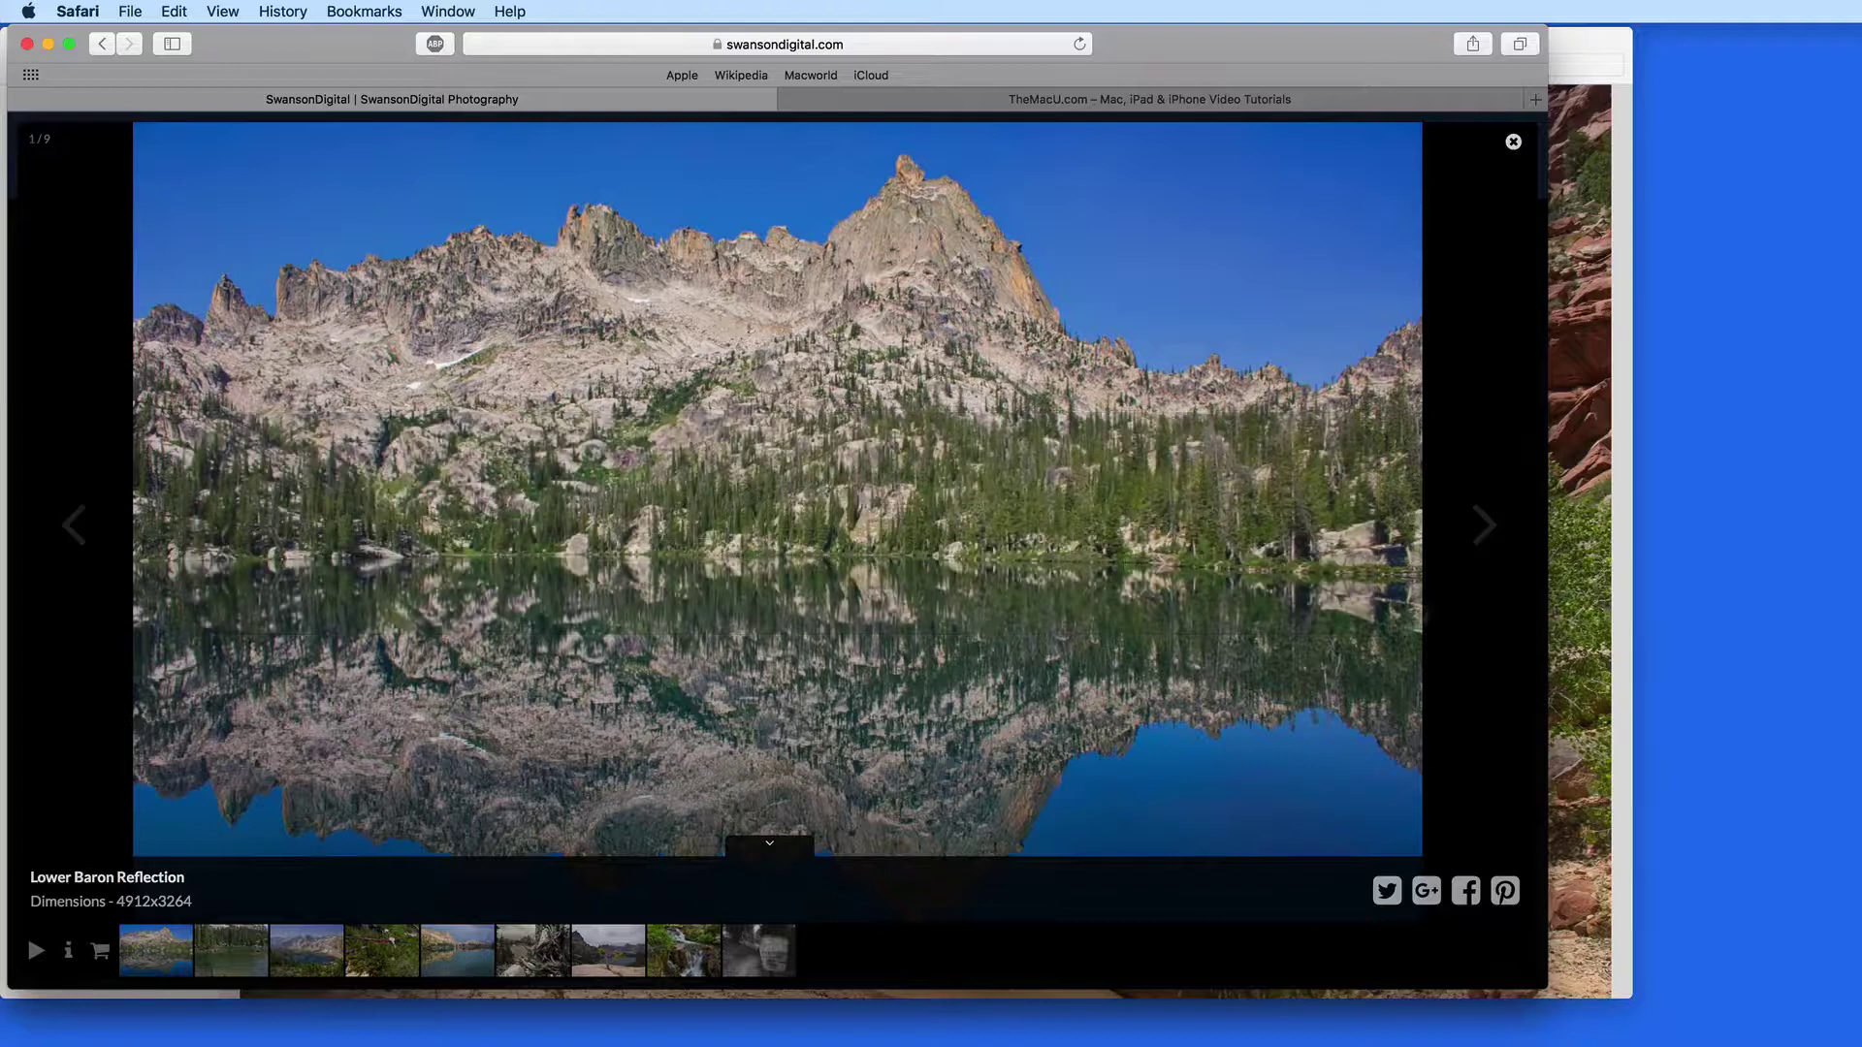
left_click(1488, 531)
left_click(1490, 532)
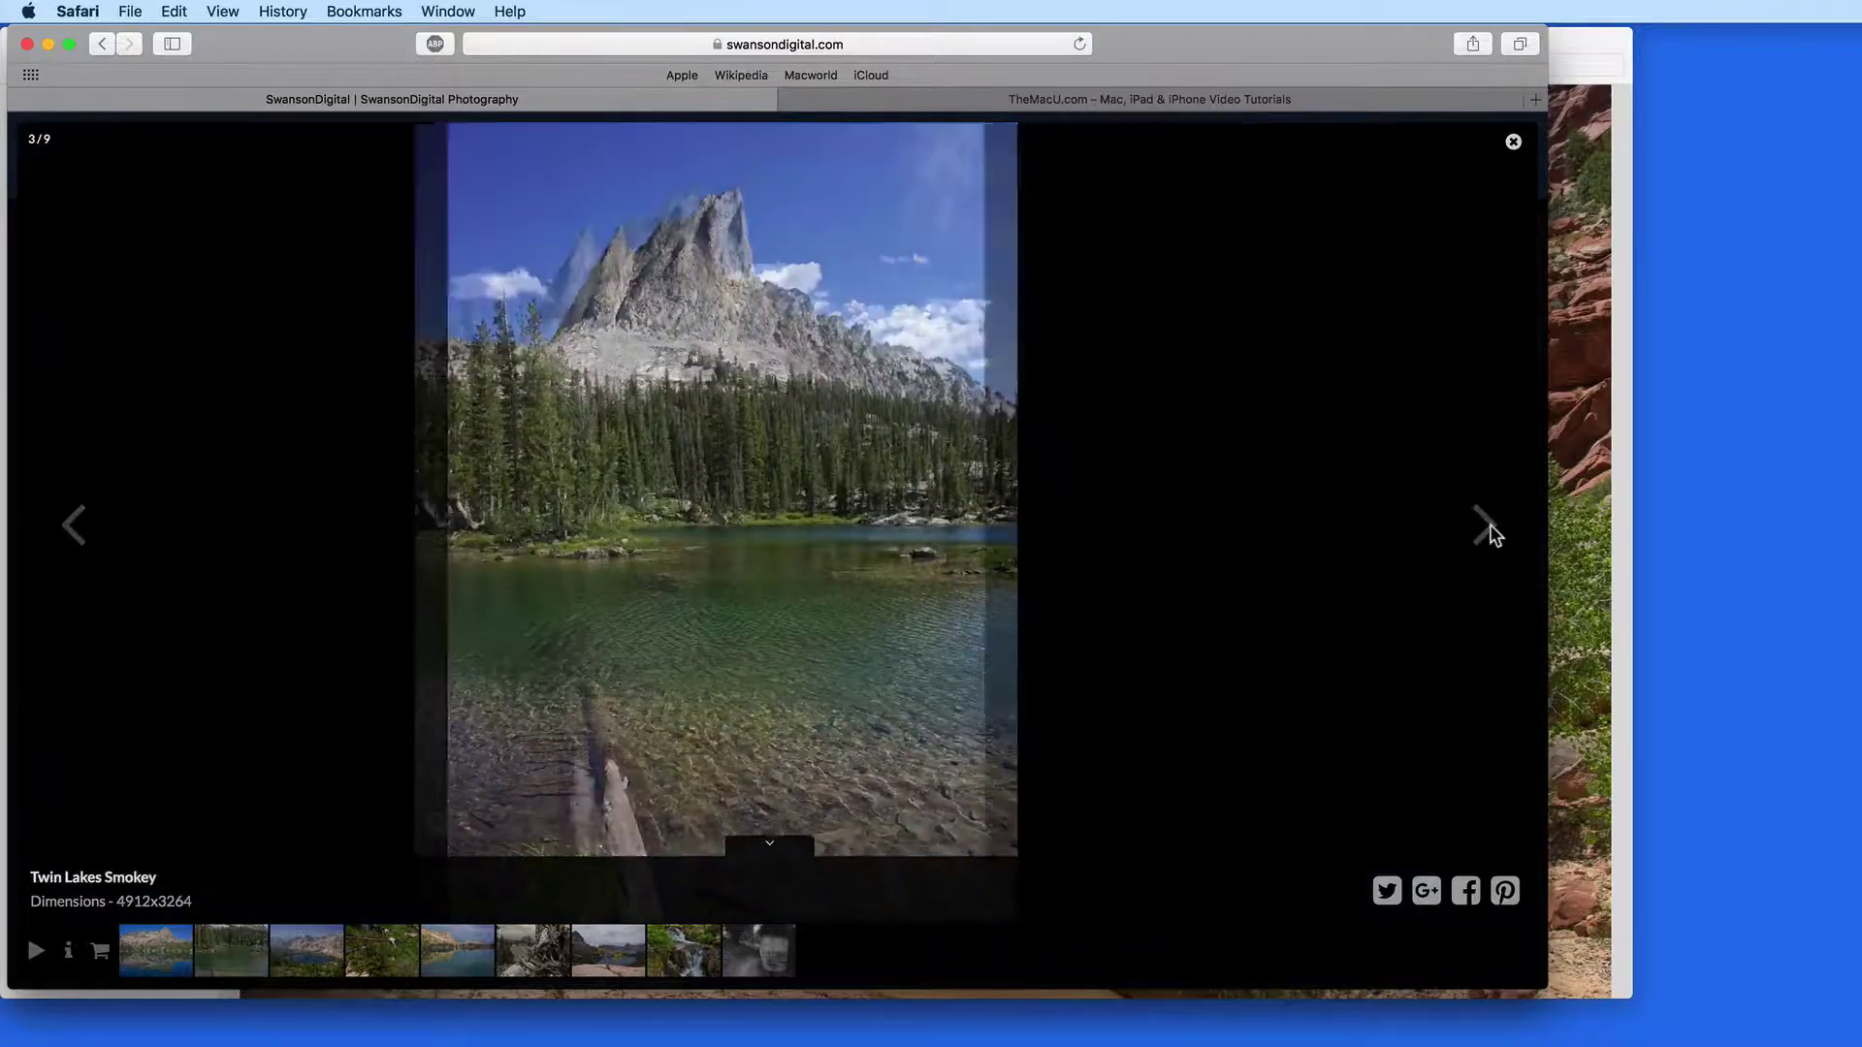
left_click(1489, 532)
left_click(1489, 531)
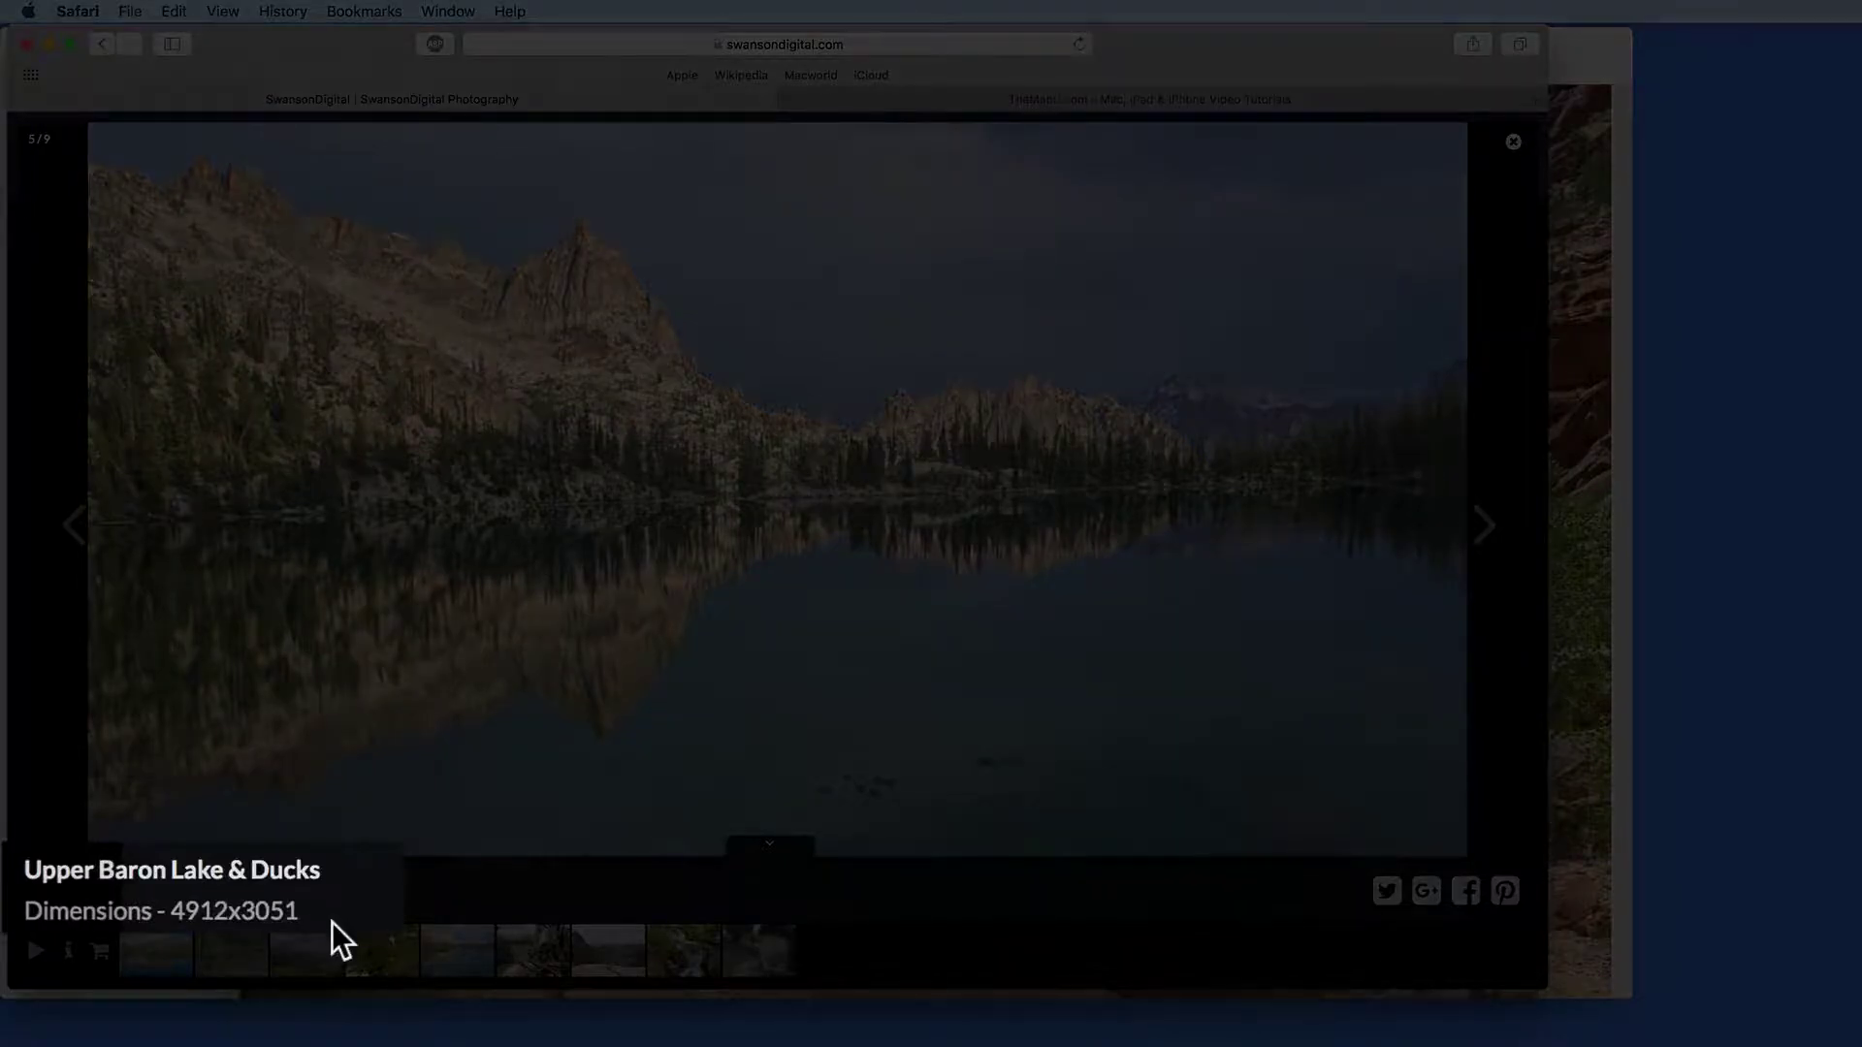
left_click(1489, 529)
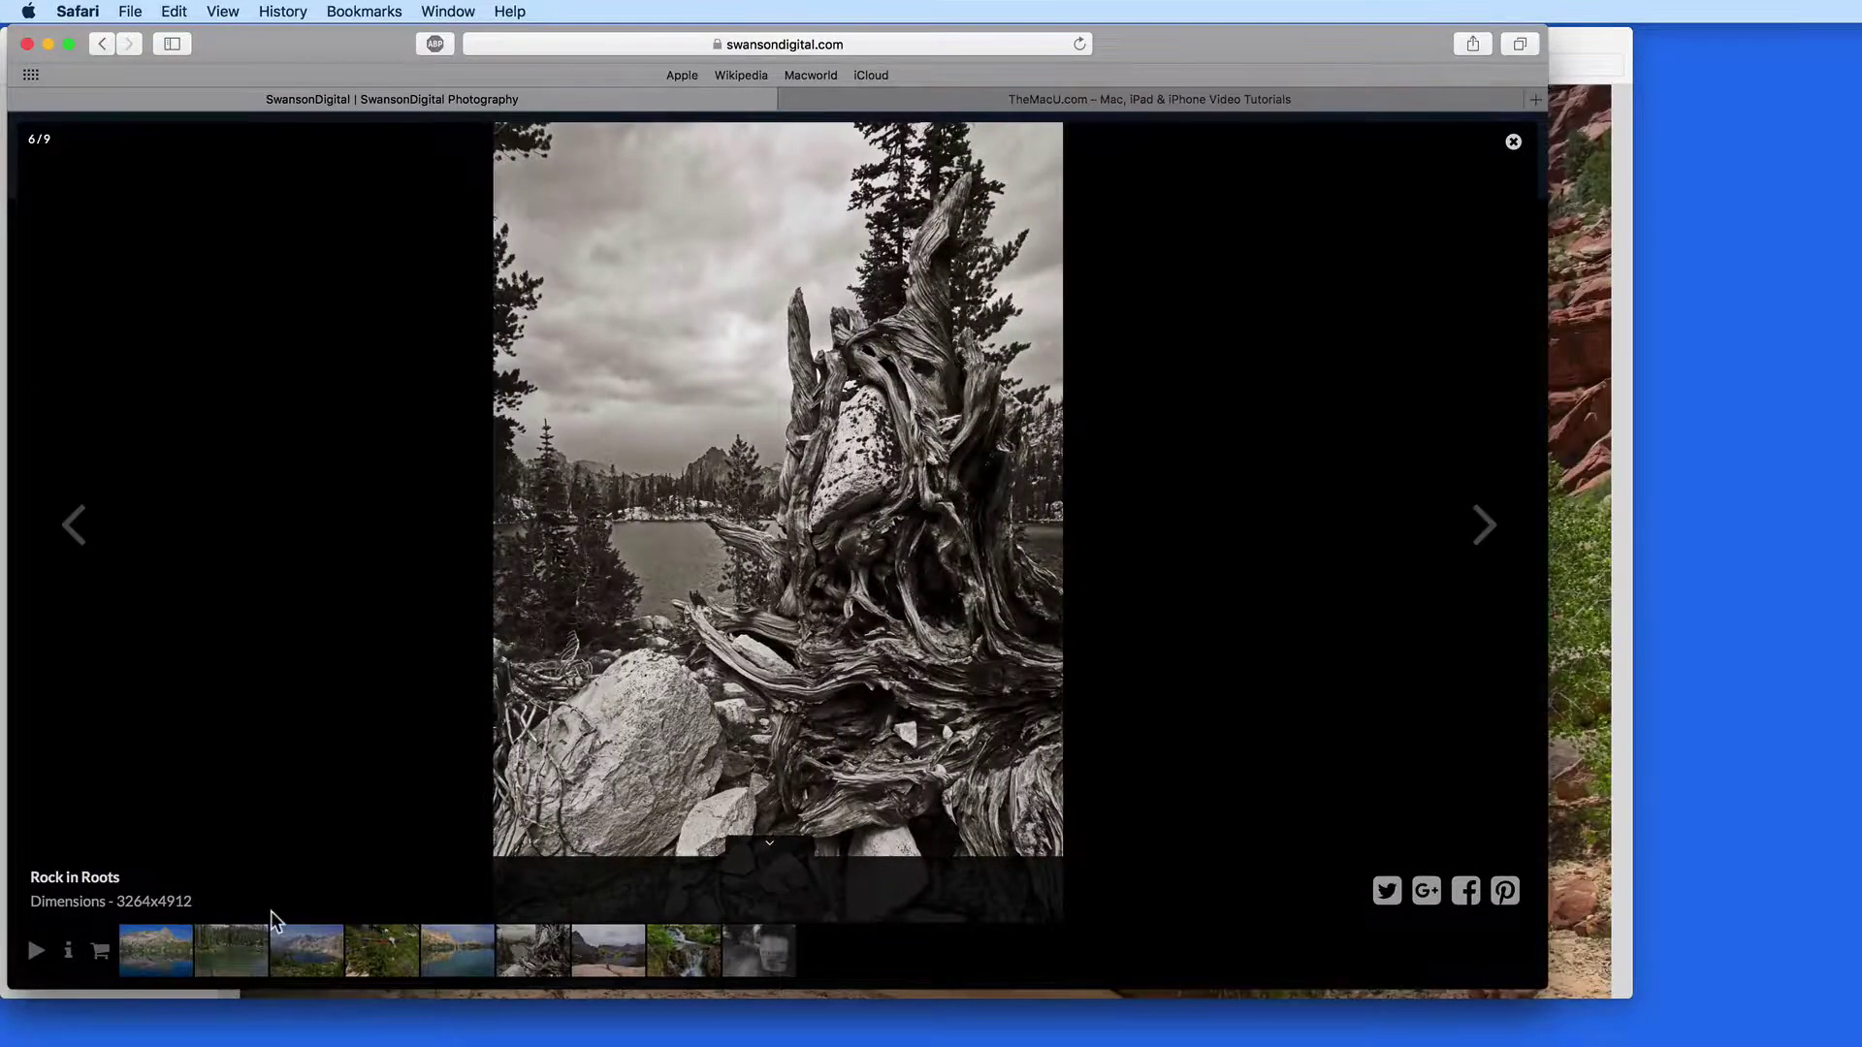
left_click(48, 43)
Resize the canyon photo to 1400 × 933 pixels with Scale proportionally on, about 599 KB.
left_click(763, 72)
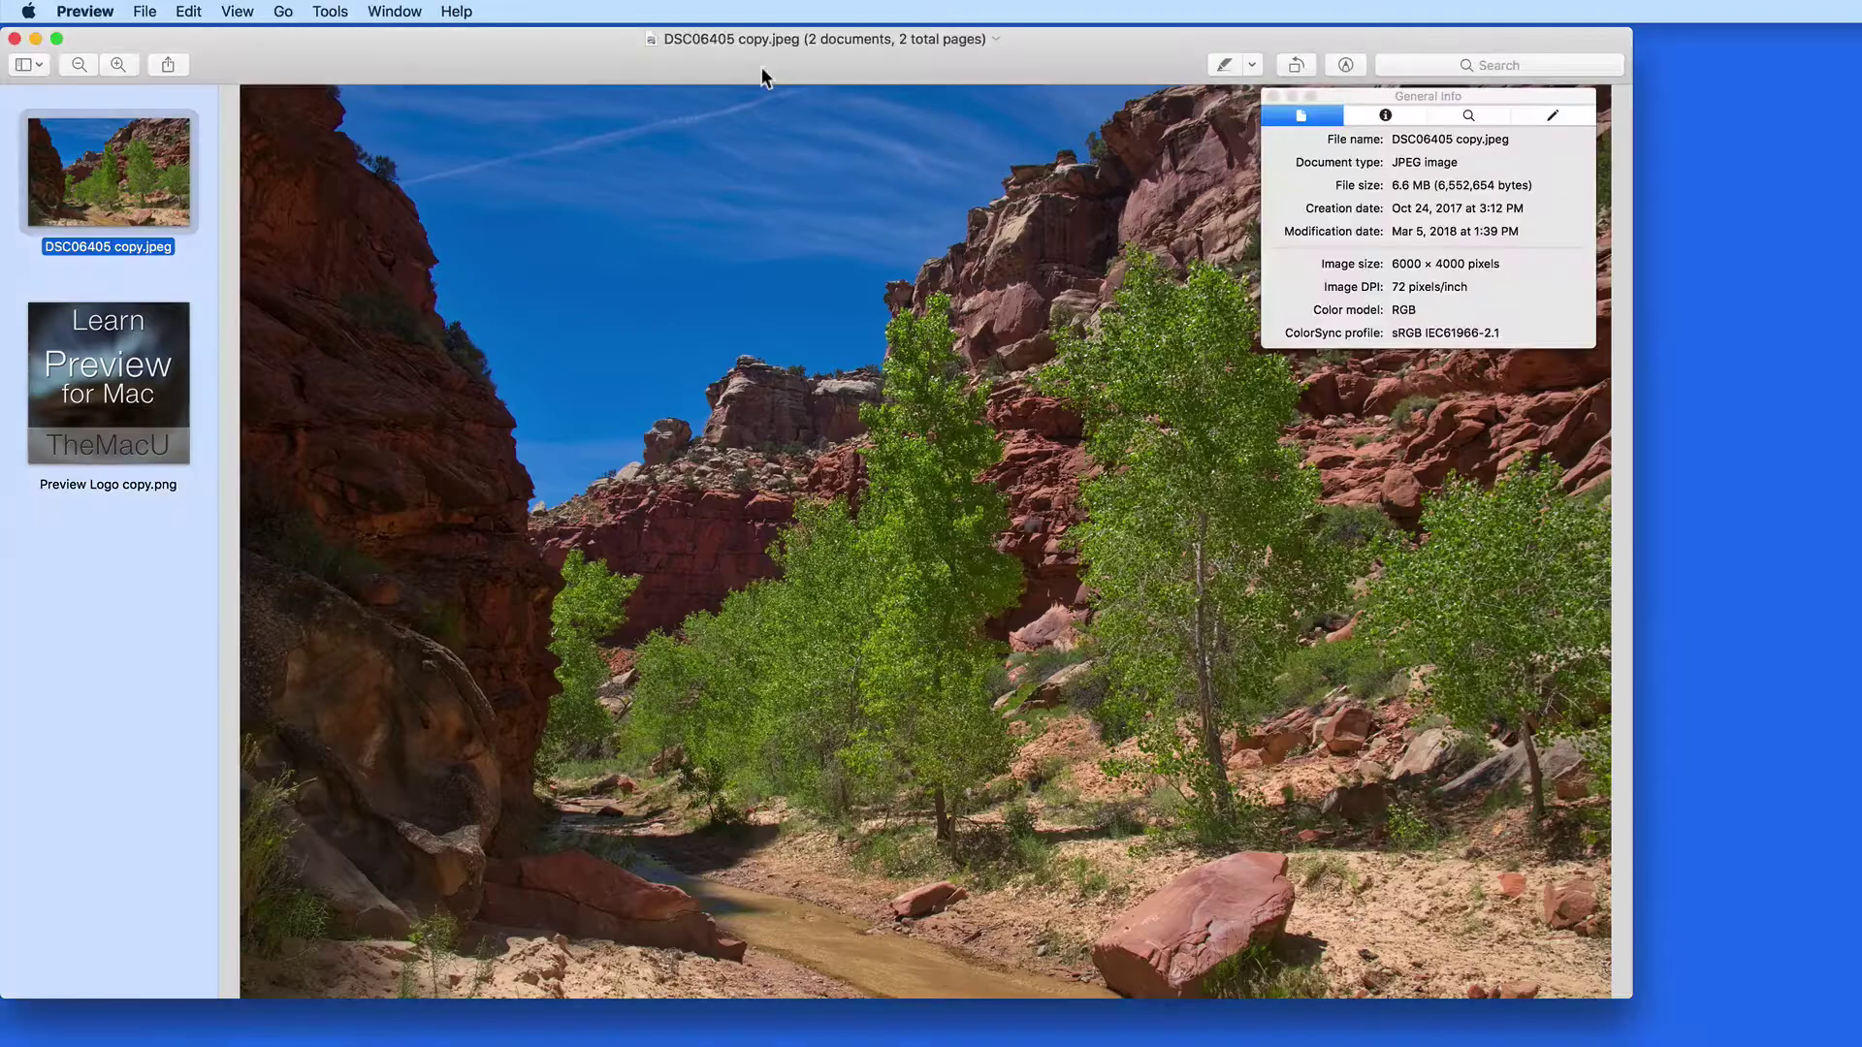
left_click(330, 13)
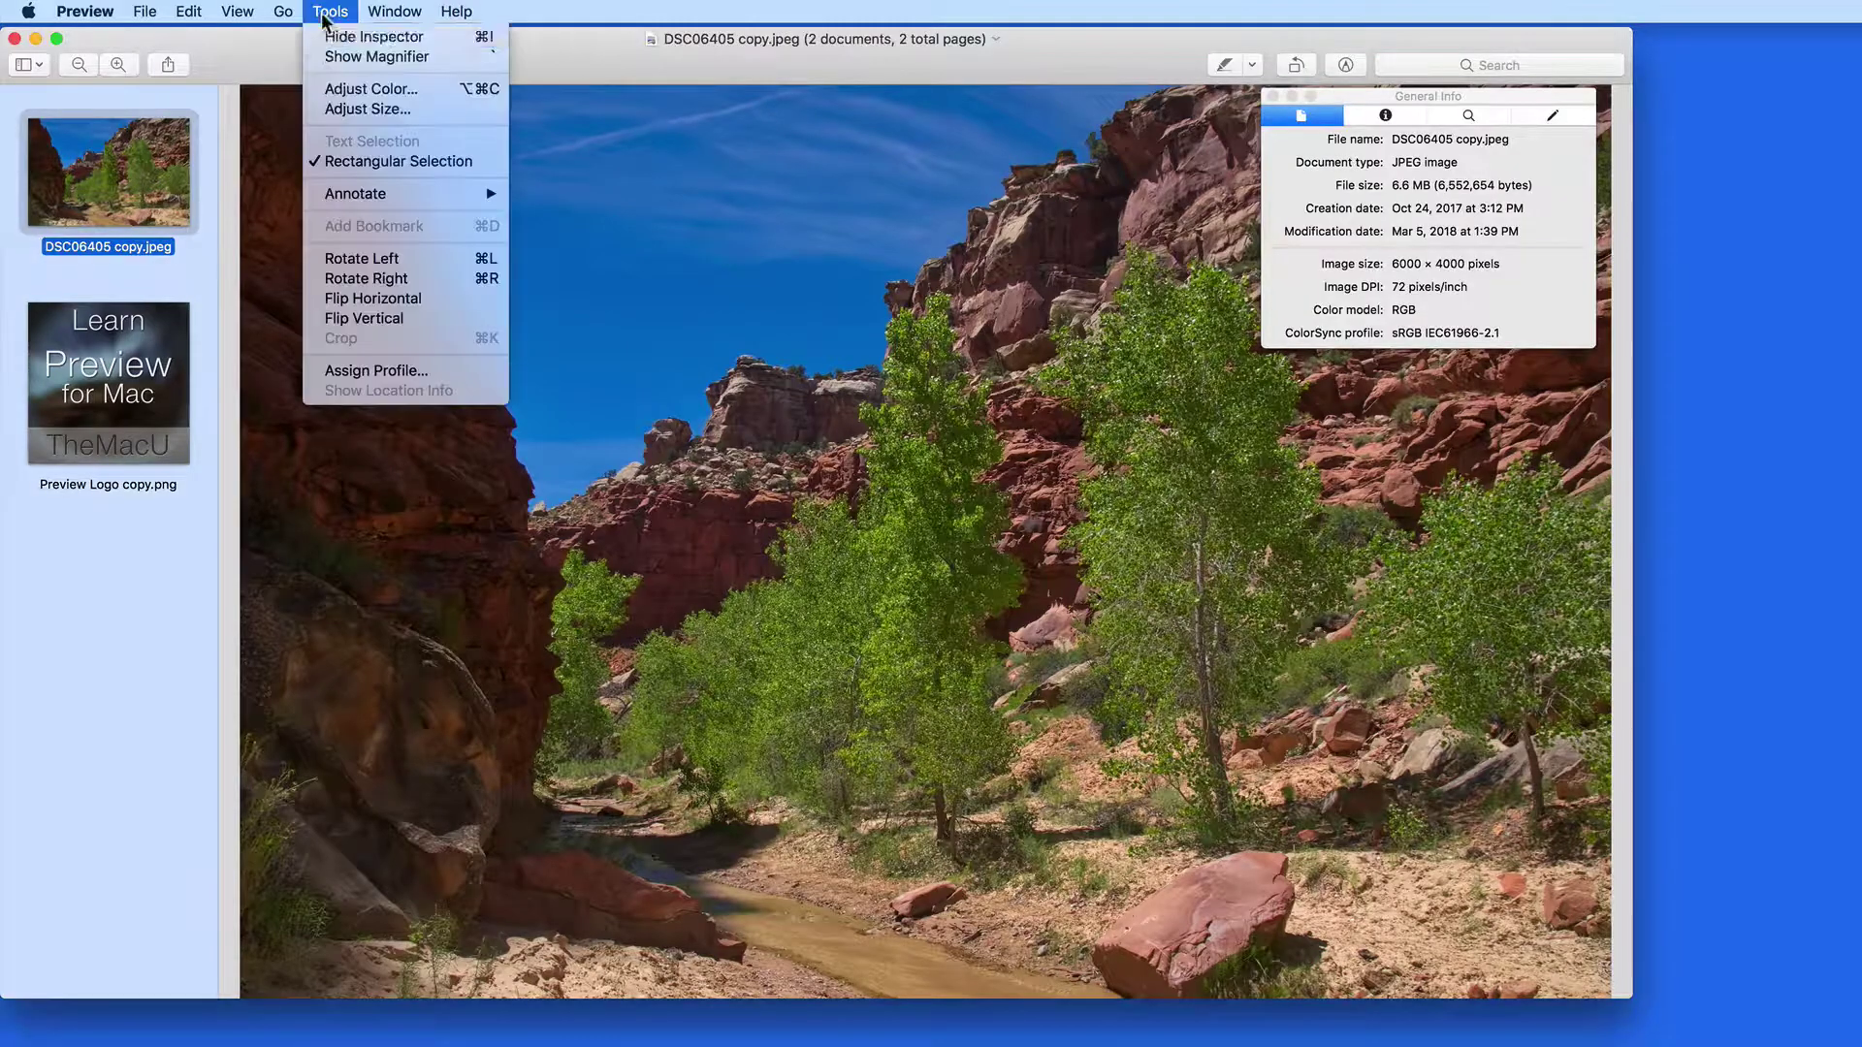
left_click(319, 111)
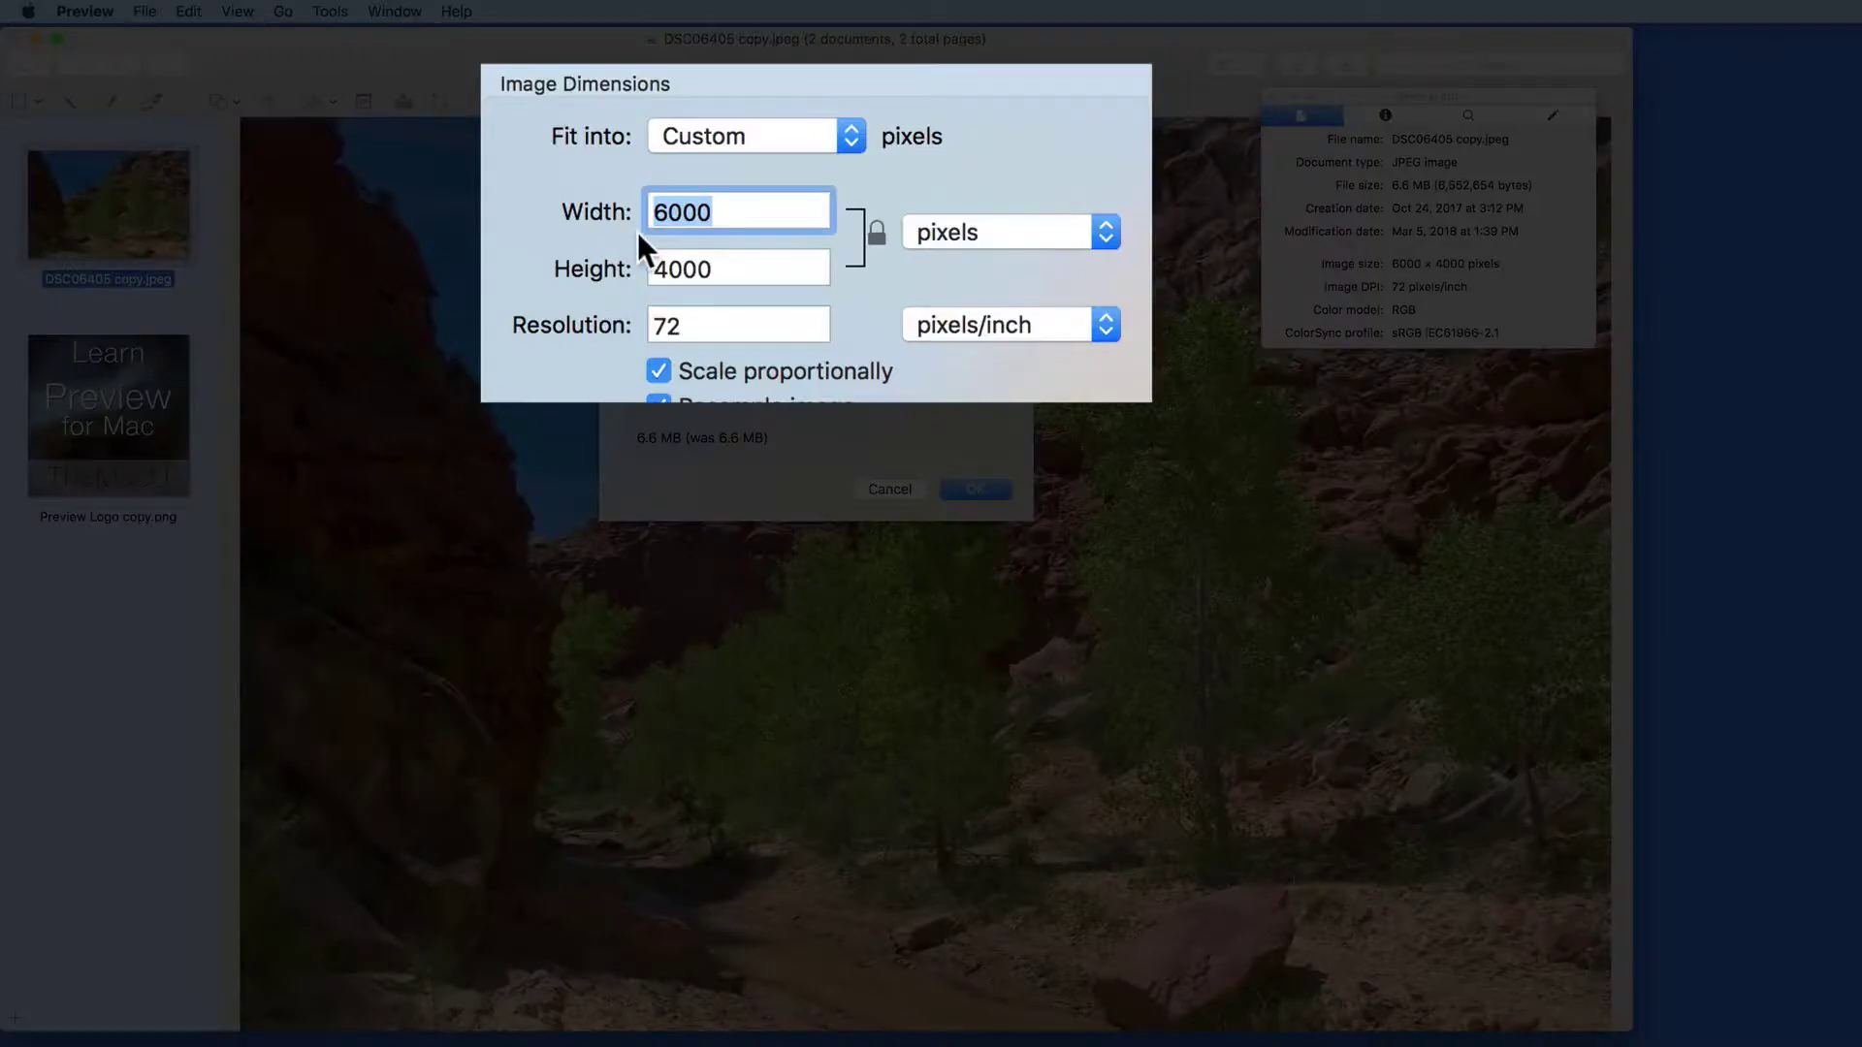
type("1400")
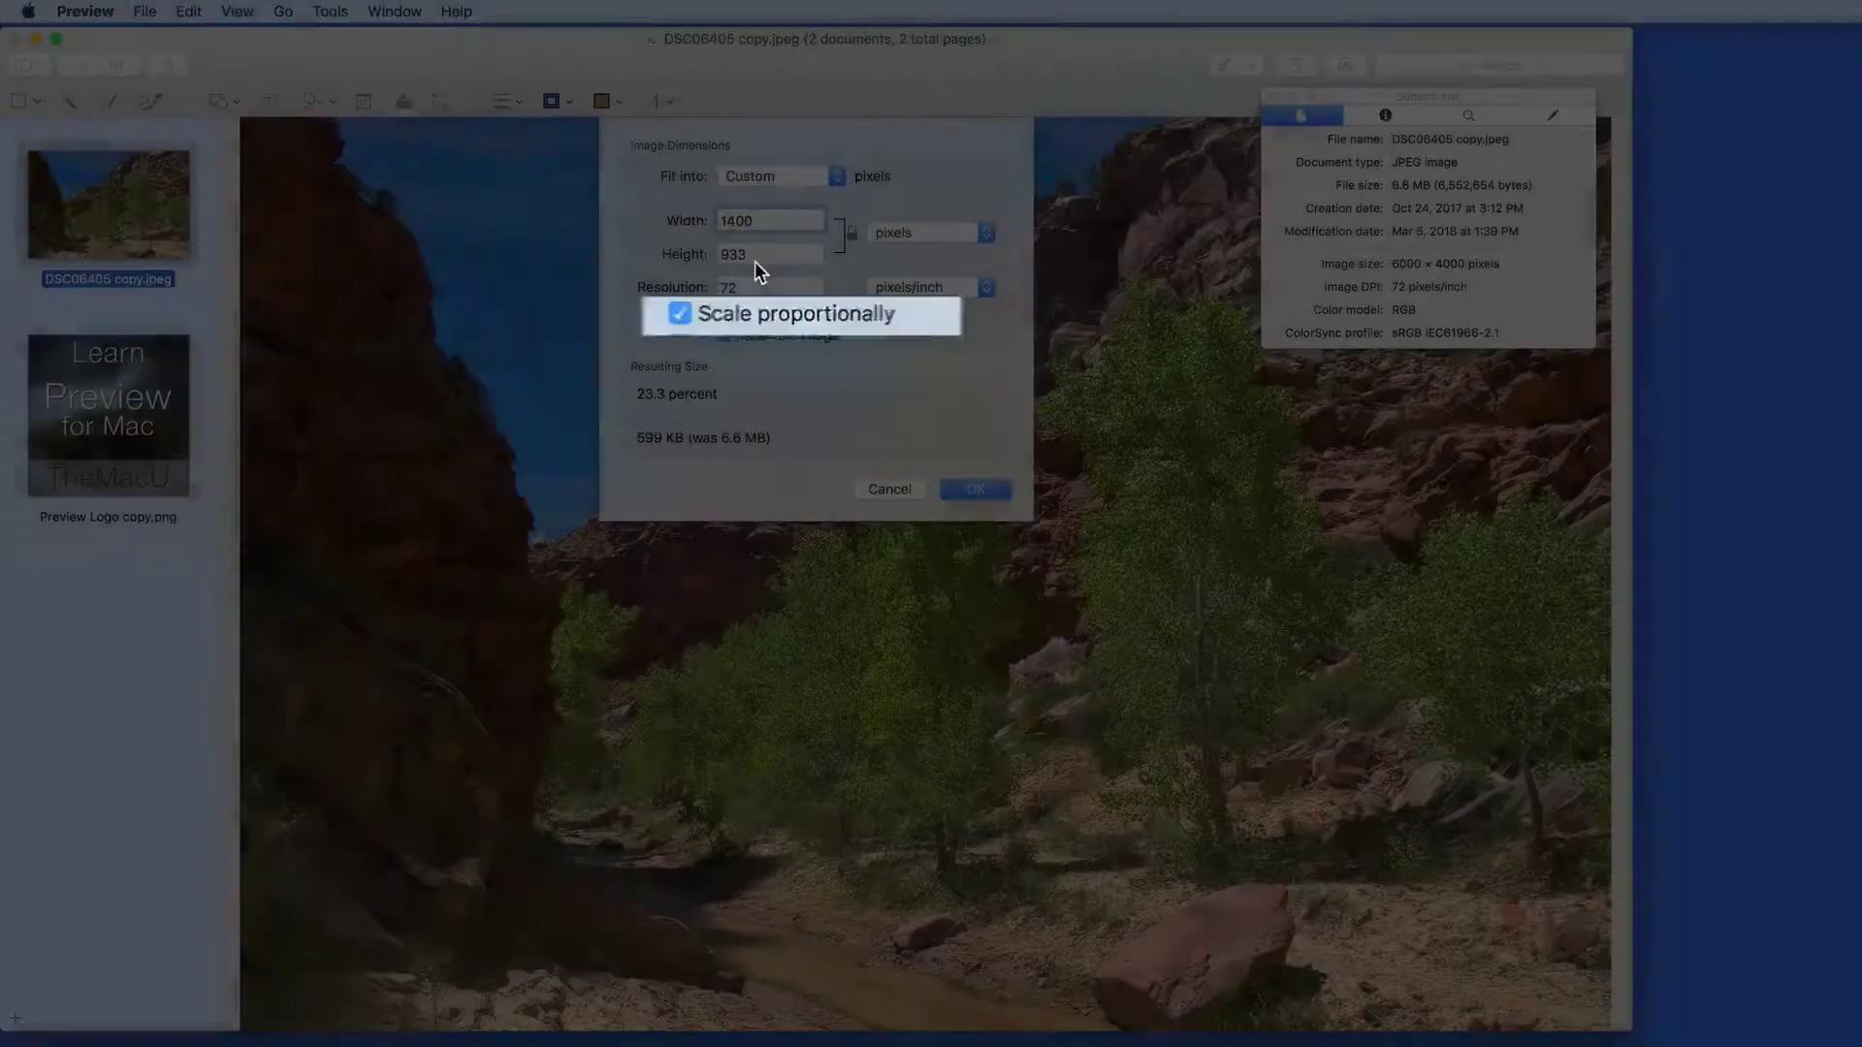
key("BackSpace")
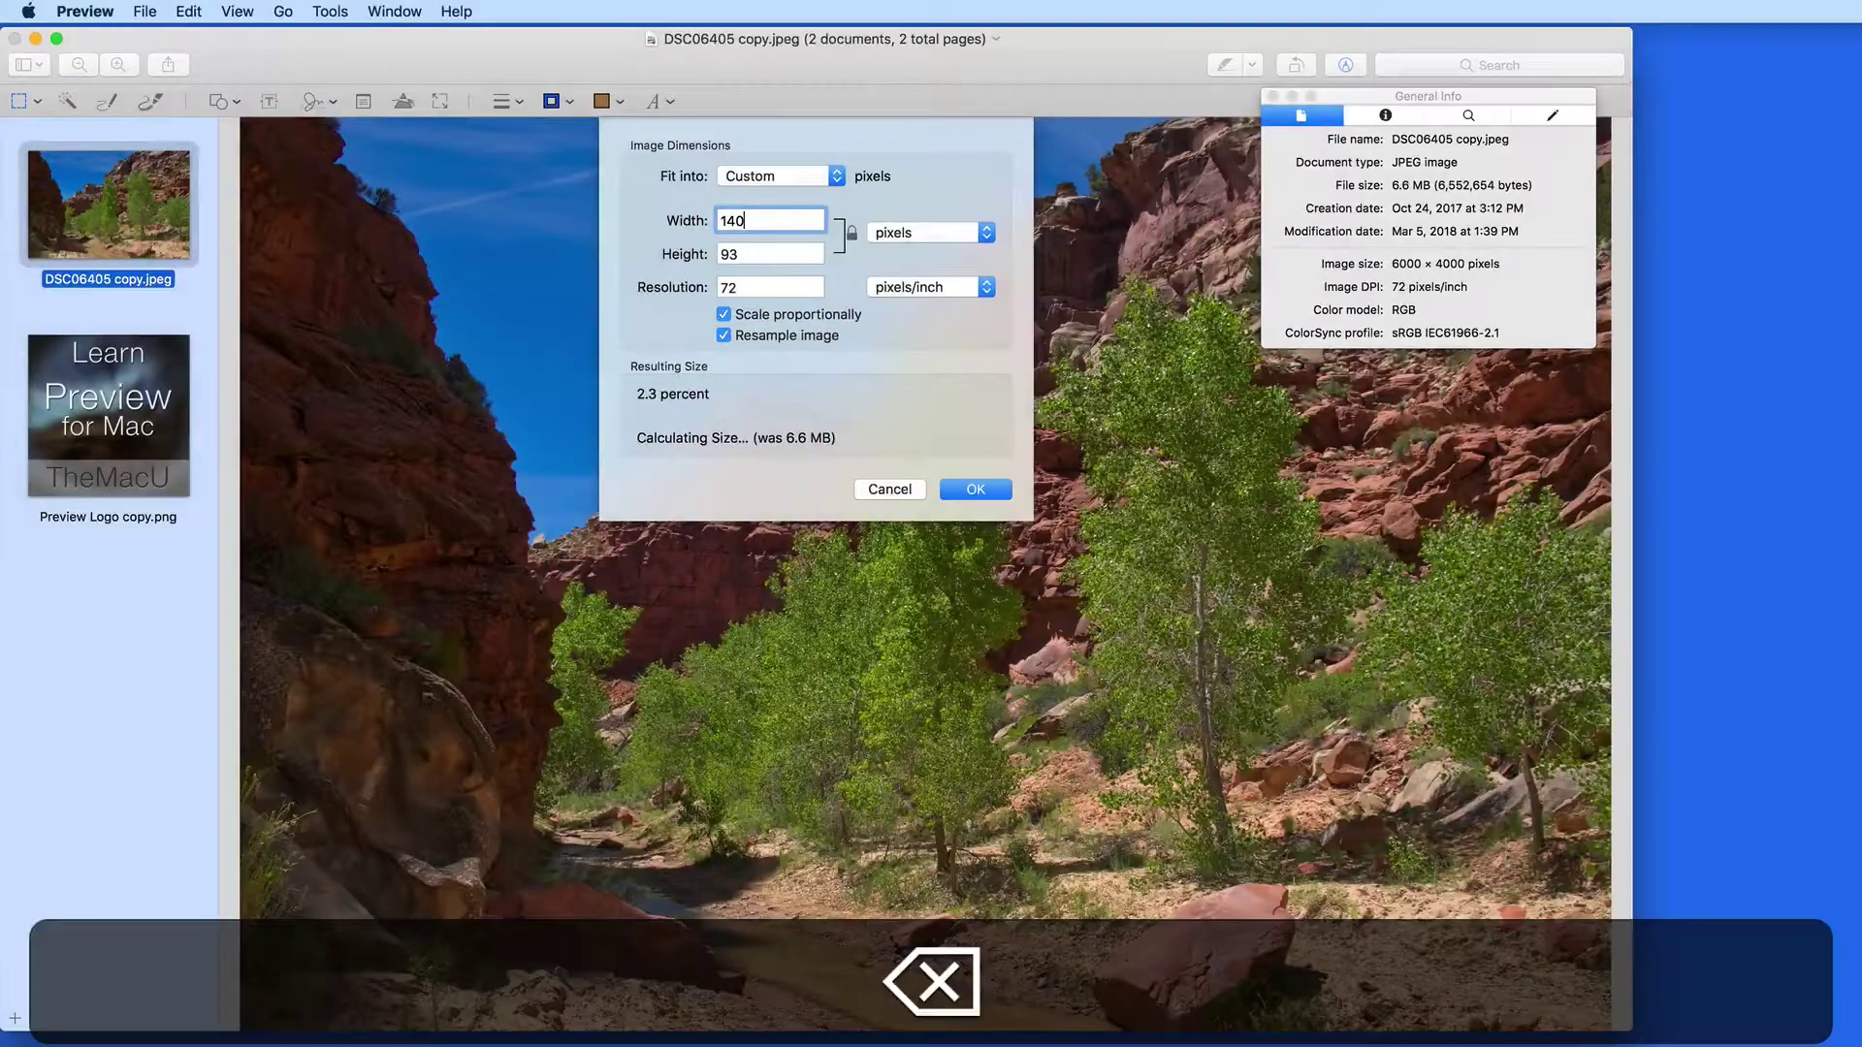
type("0")
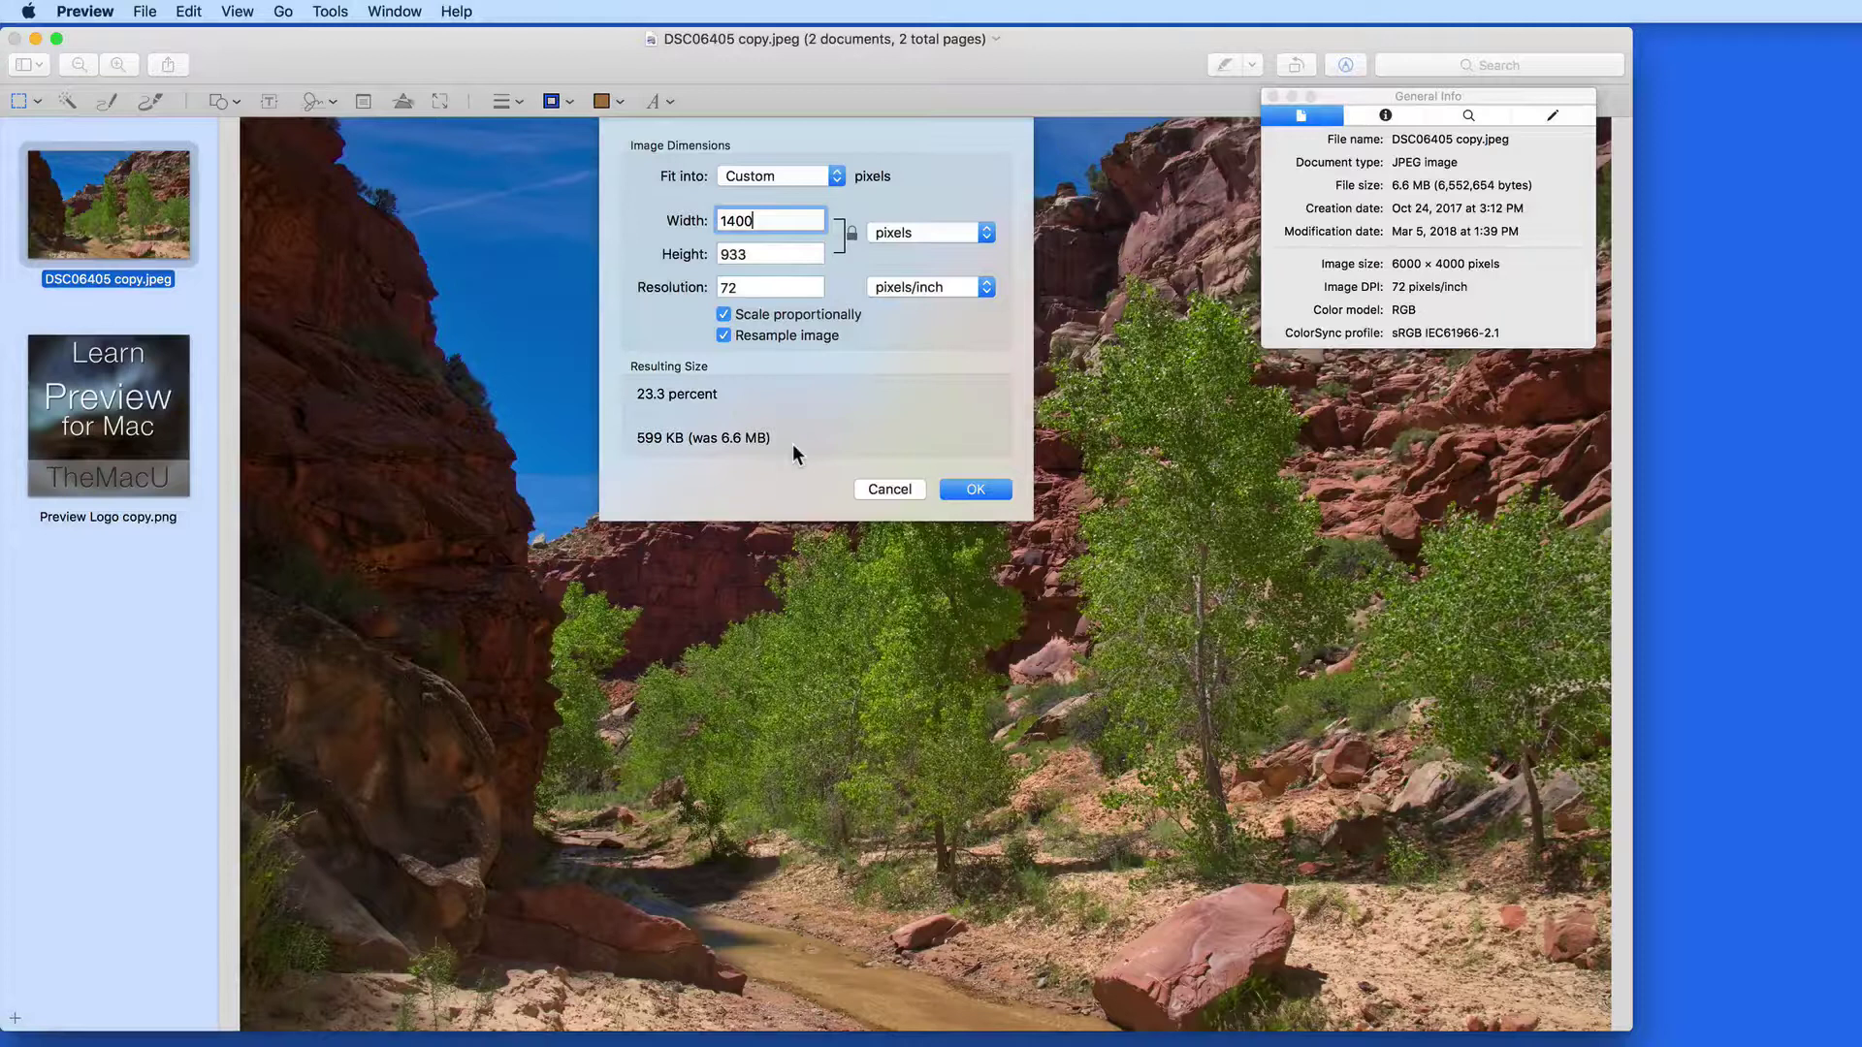
left_click(972, 489)
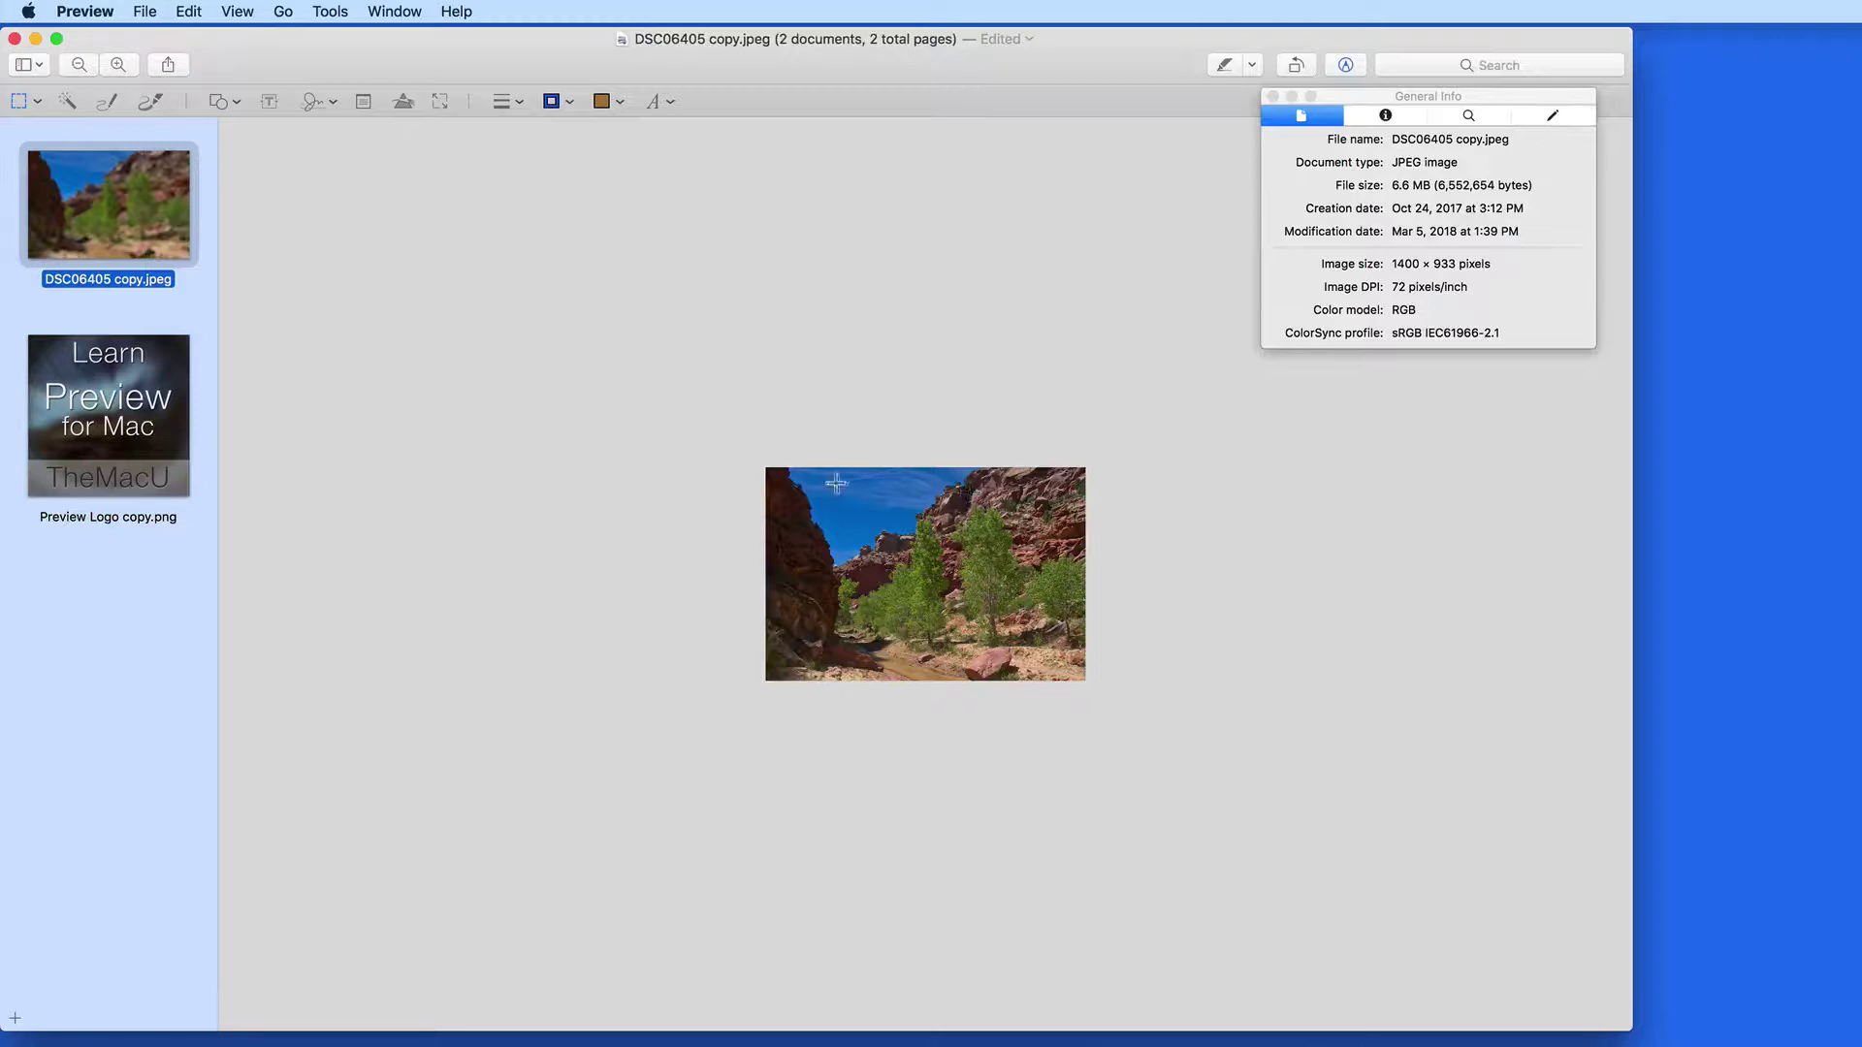
left_click(145, 14)
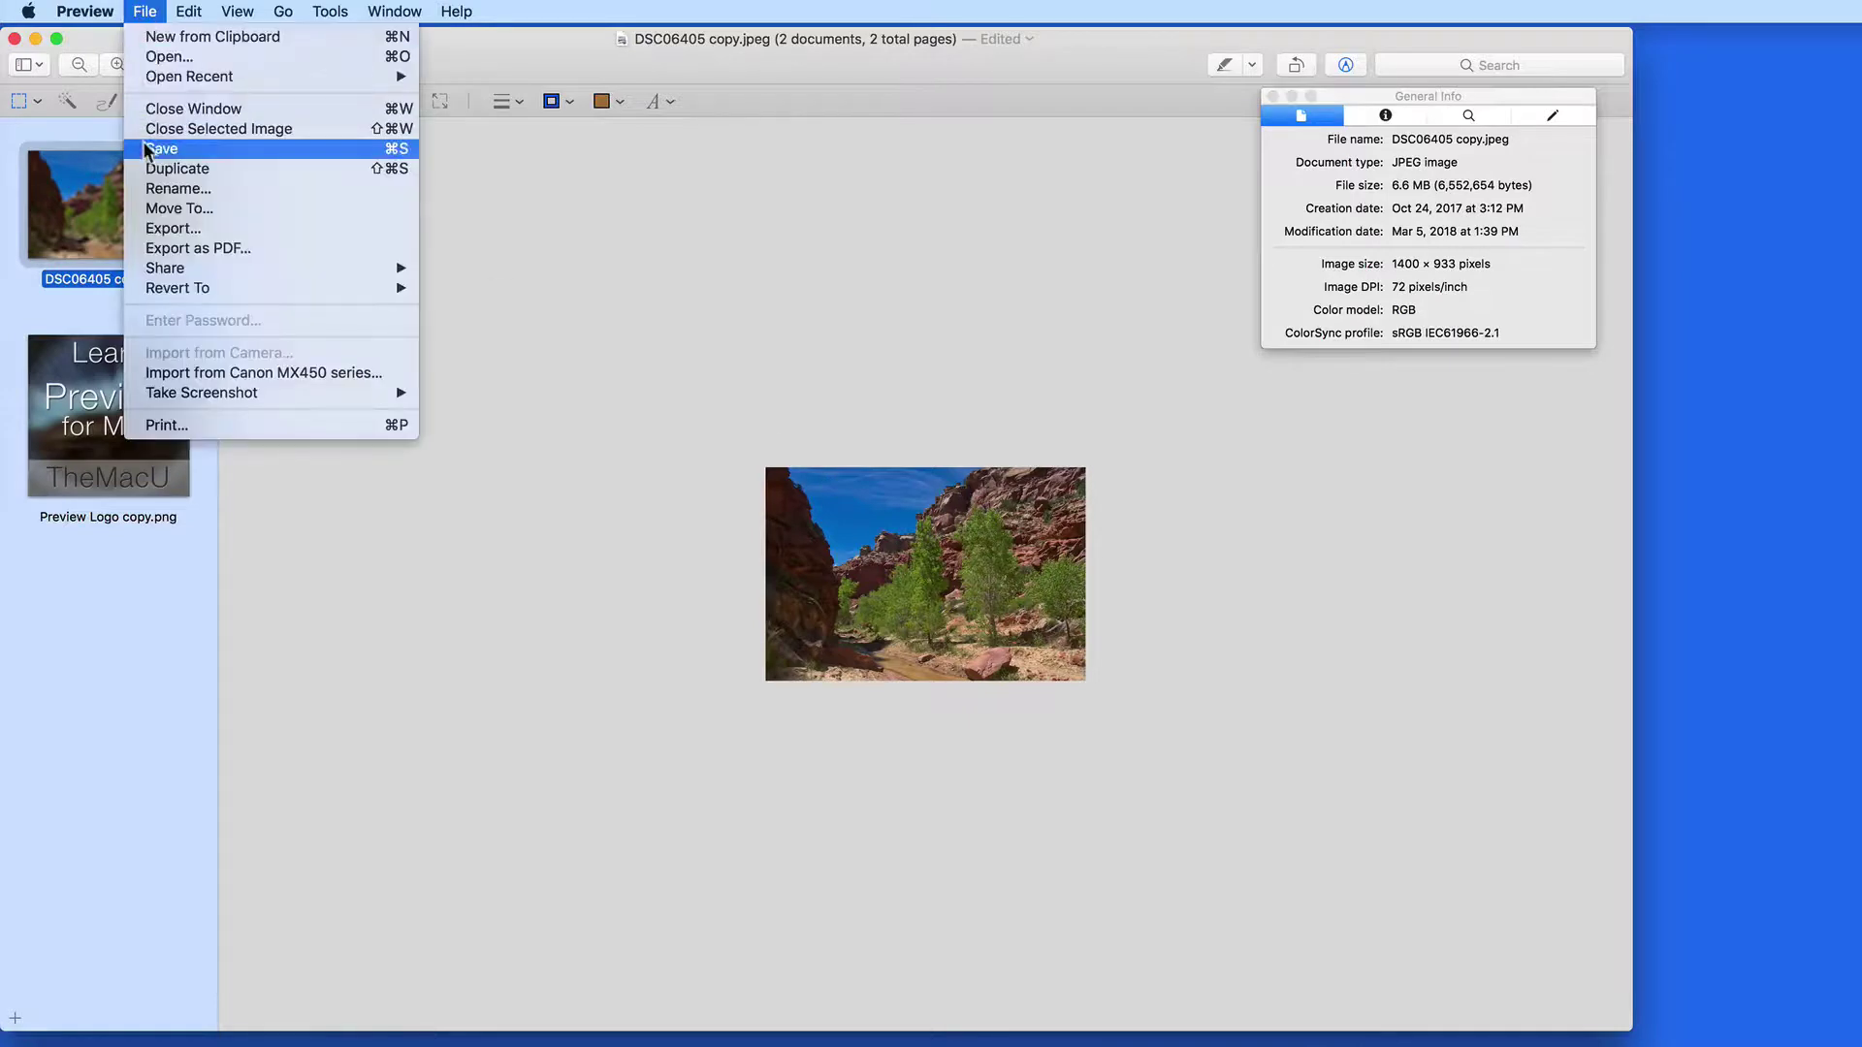
left_click(144, 231)
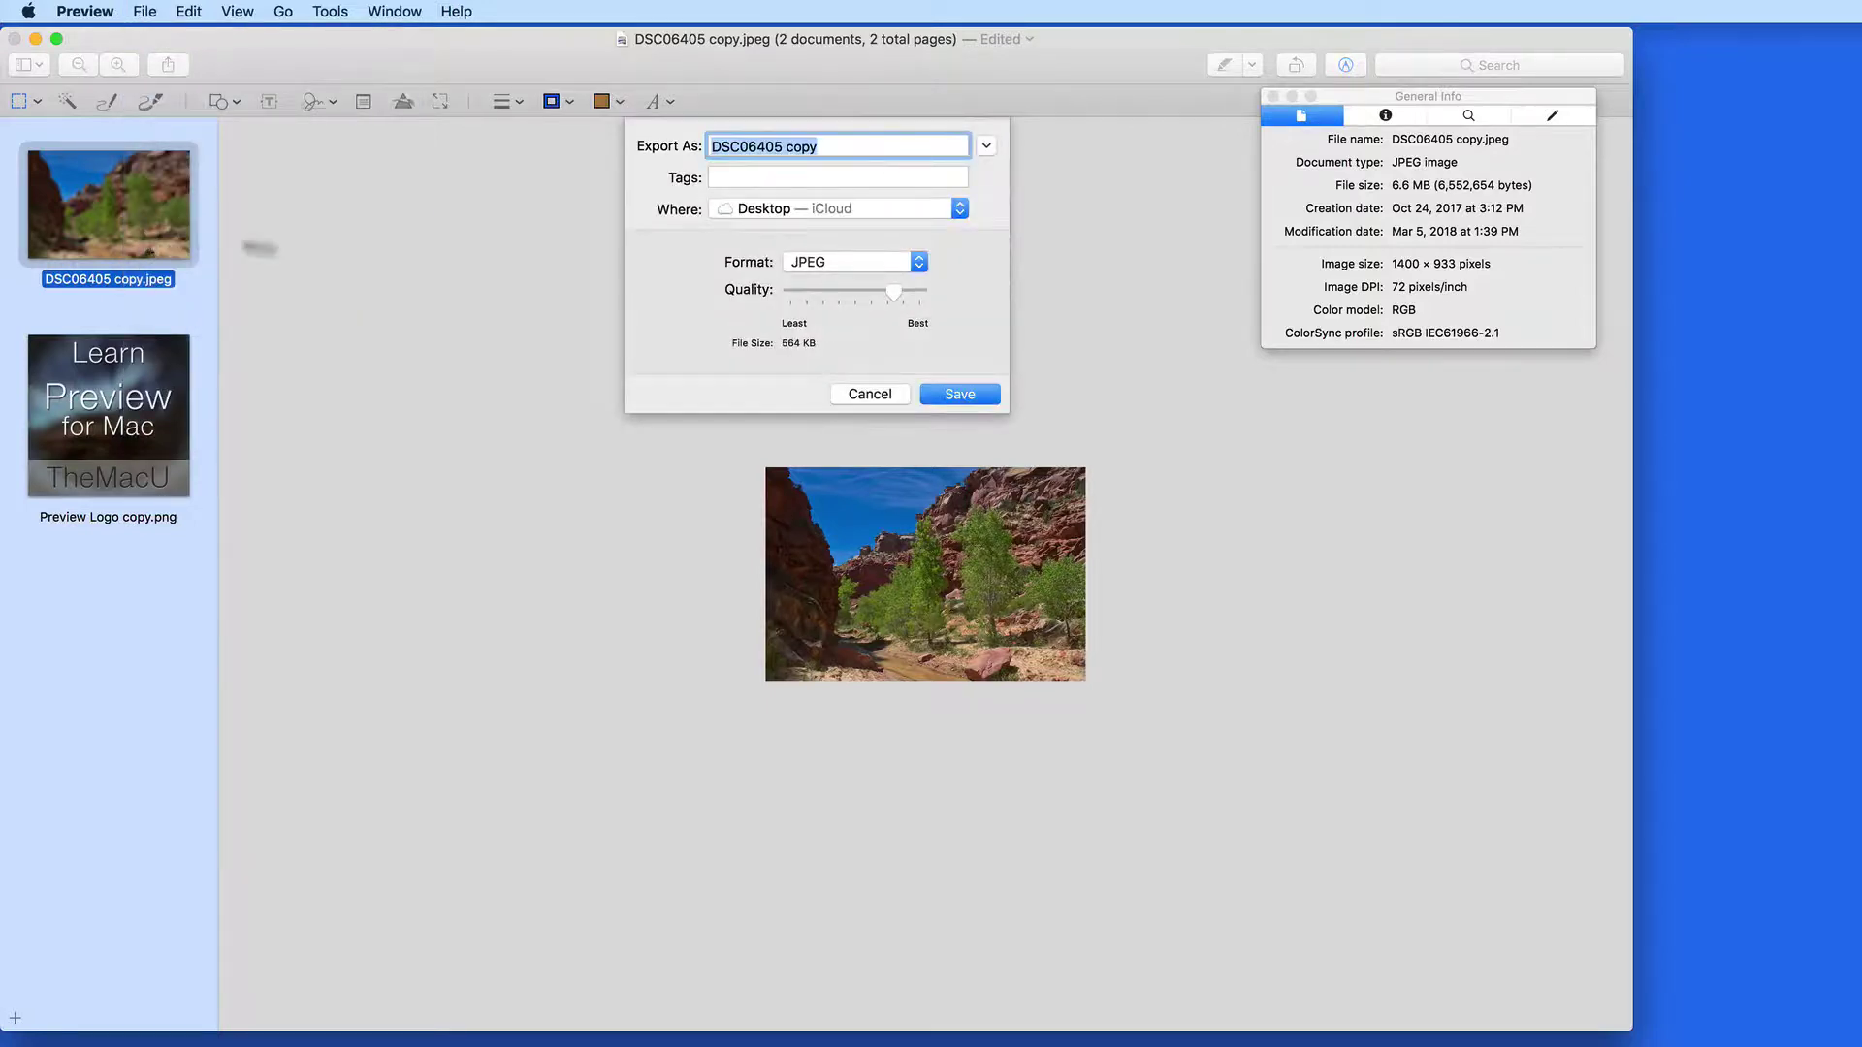
left_click(849, 392)
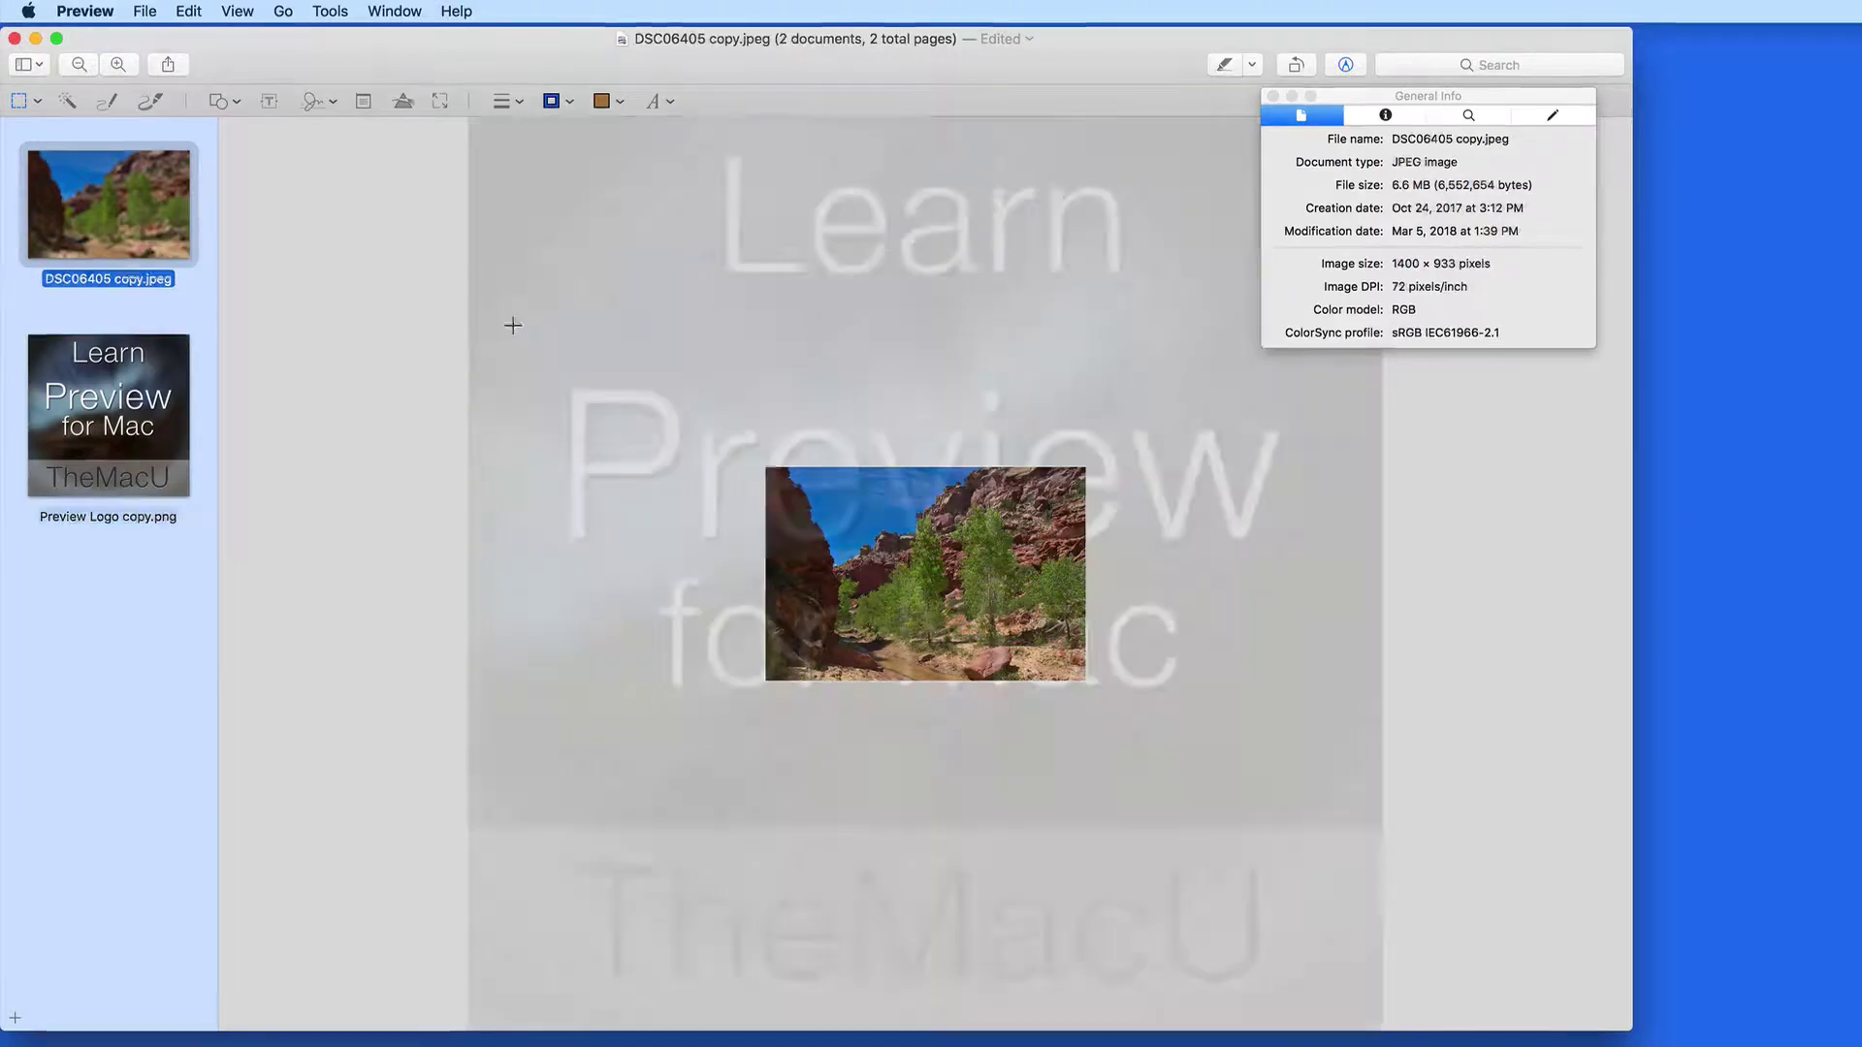
Display Preview Logo copy.png, showing its 1024 × 1024 pixel, 731 KB PNG info.
left_click(105, 404)
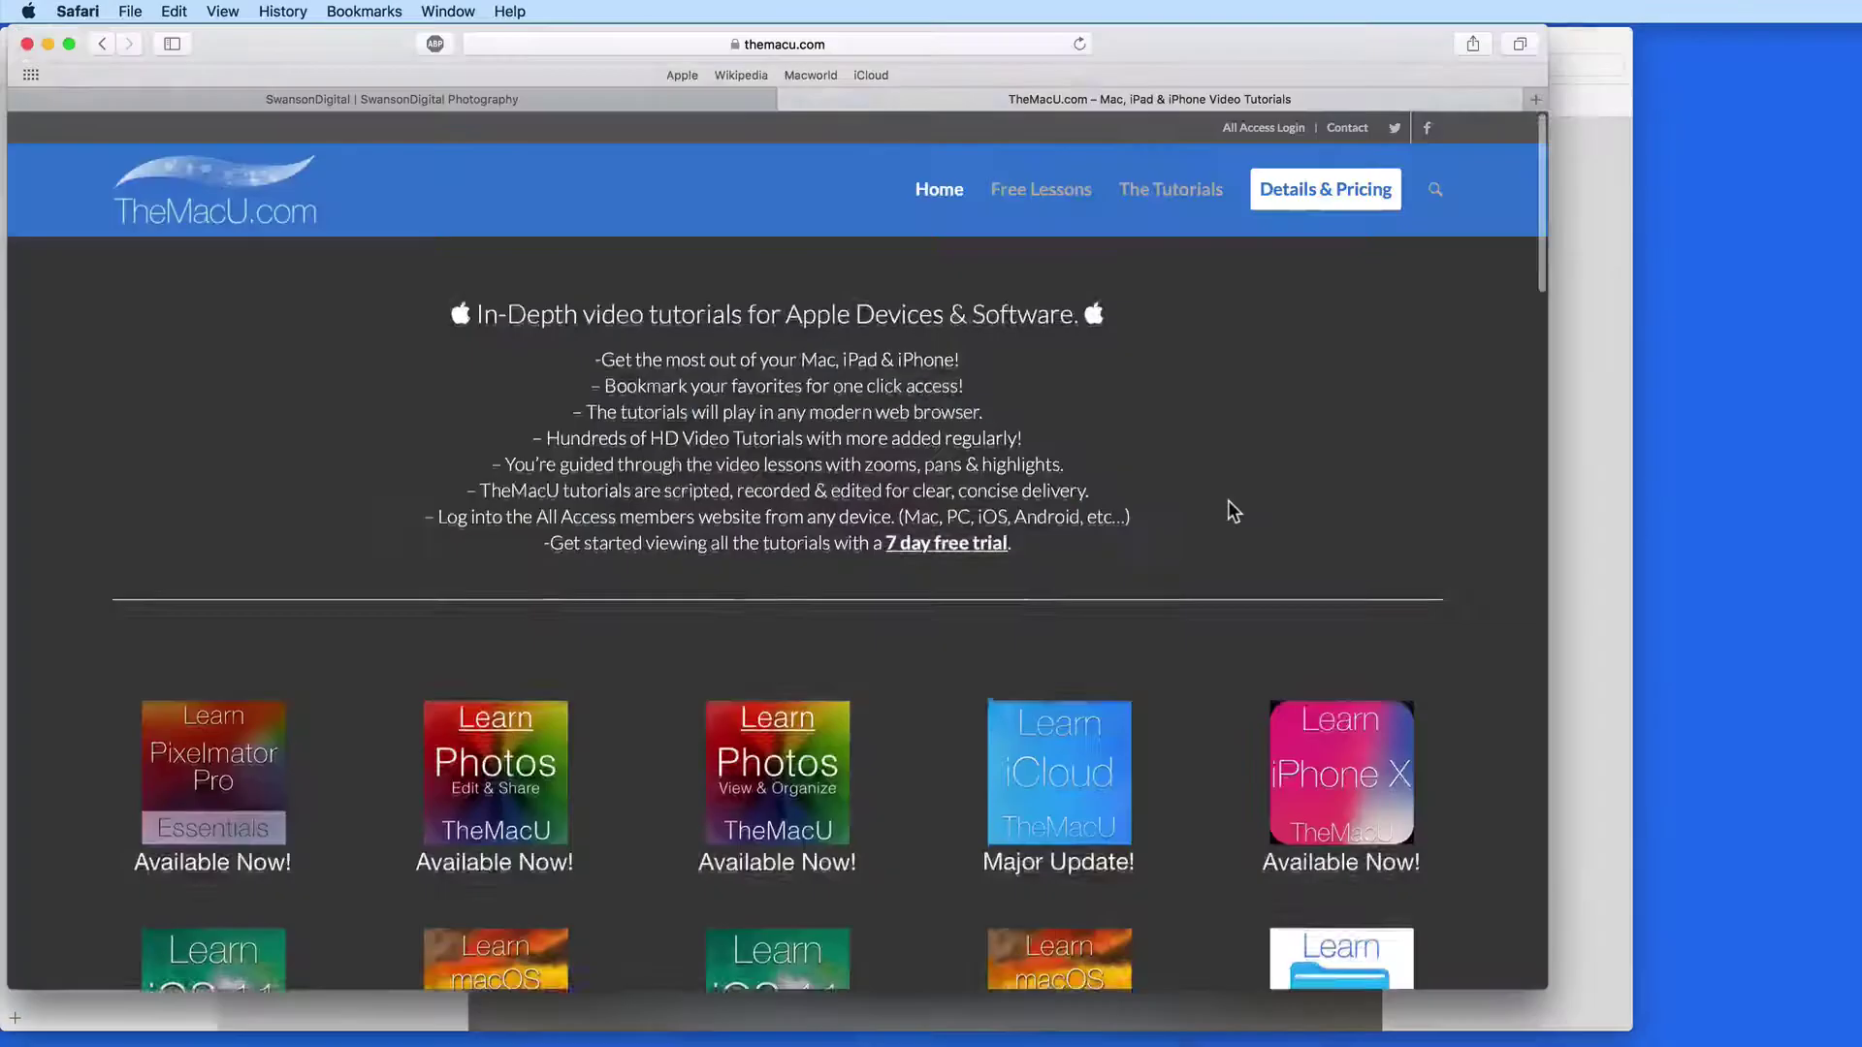
scroll(1230, 511, "down", 5)
scroll(1231, 509, "down", 2)
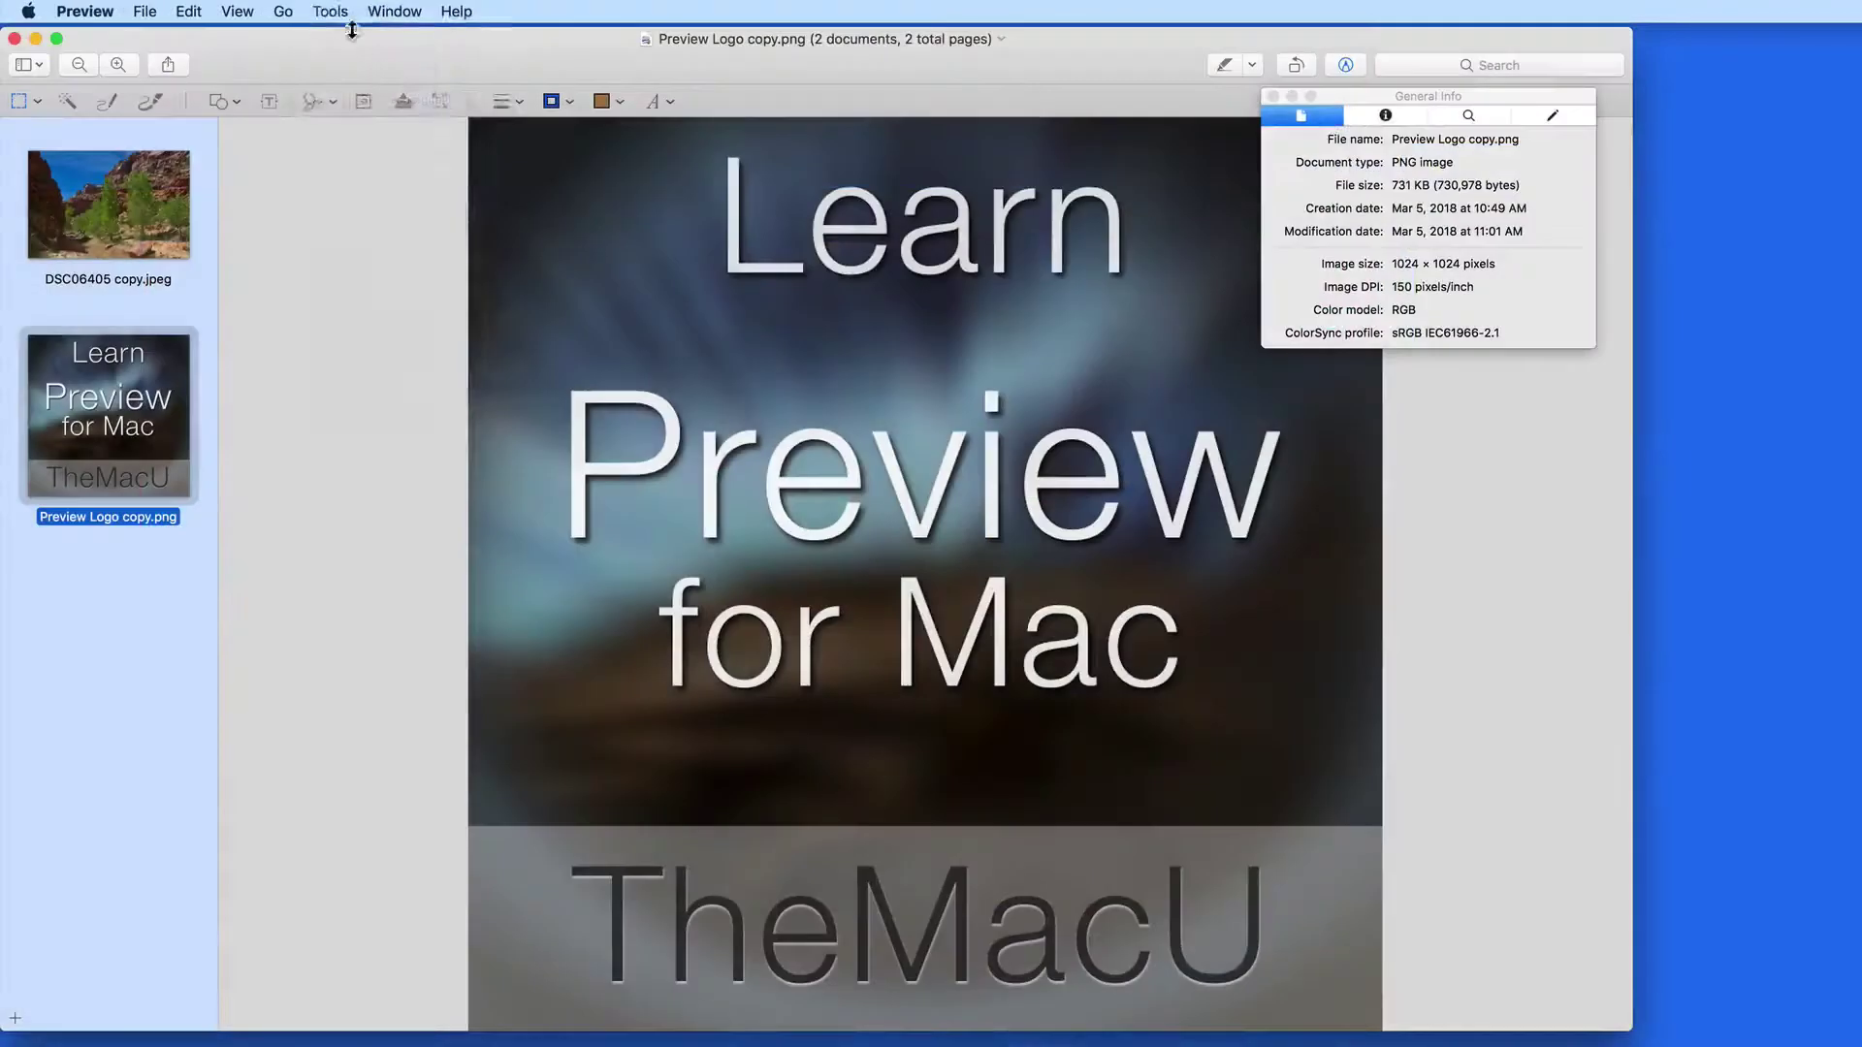
Resize the Preview Logo image to a width of 160, giving 160 × 160 pixels.
left_click(329, 11)
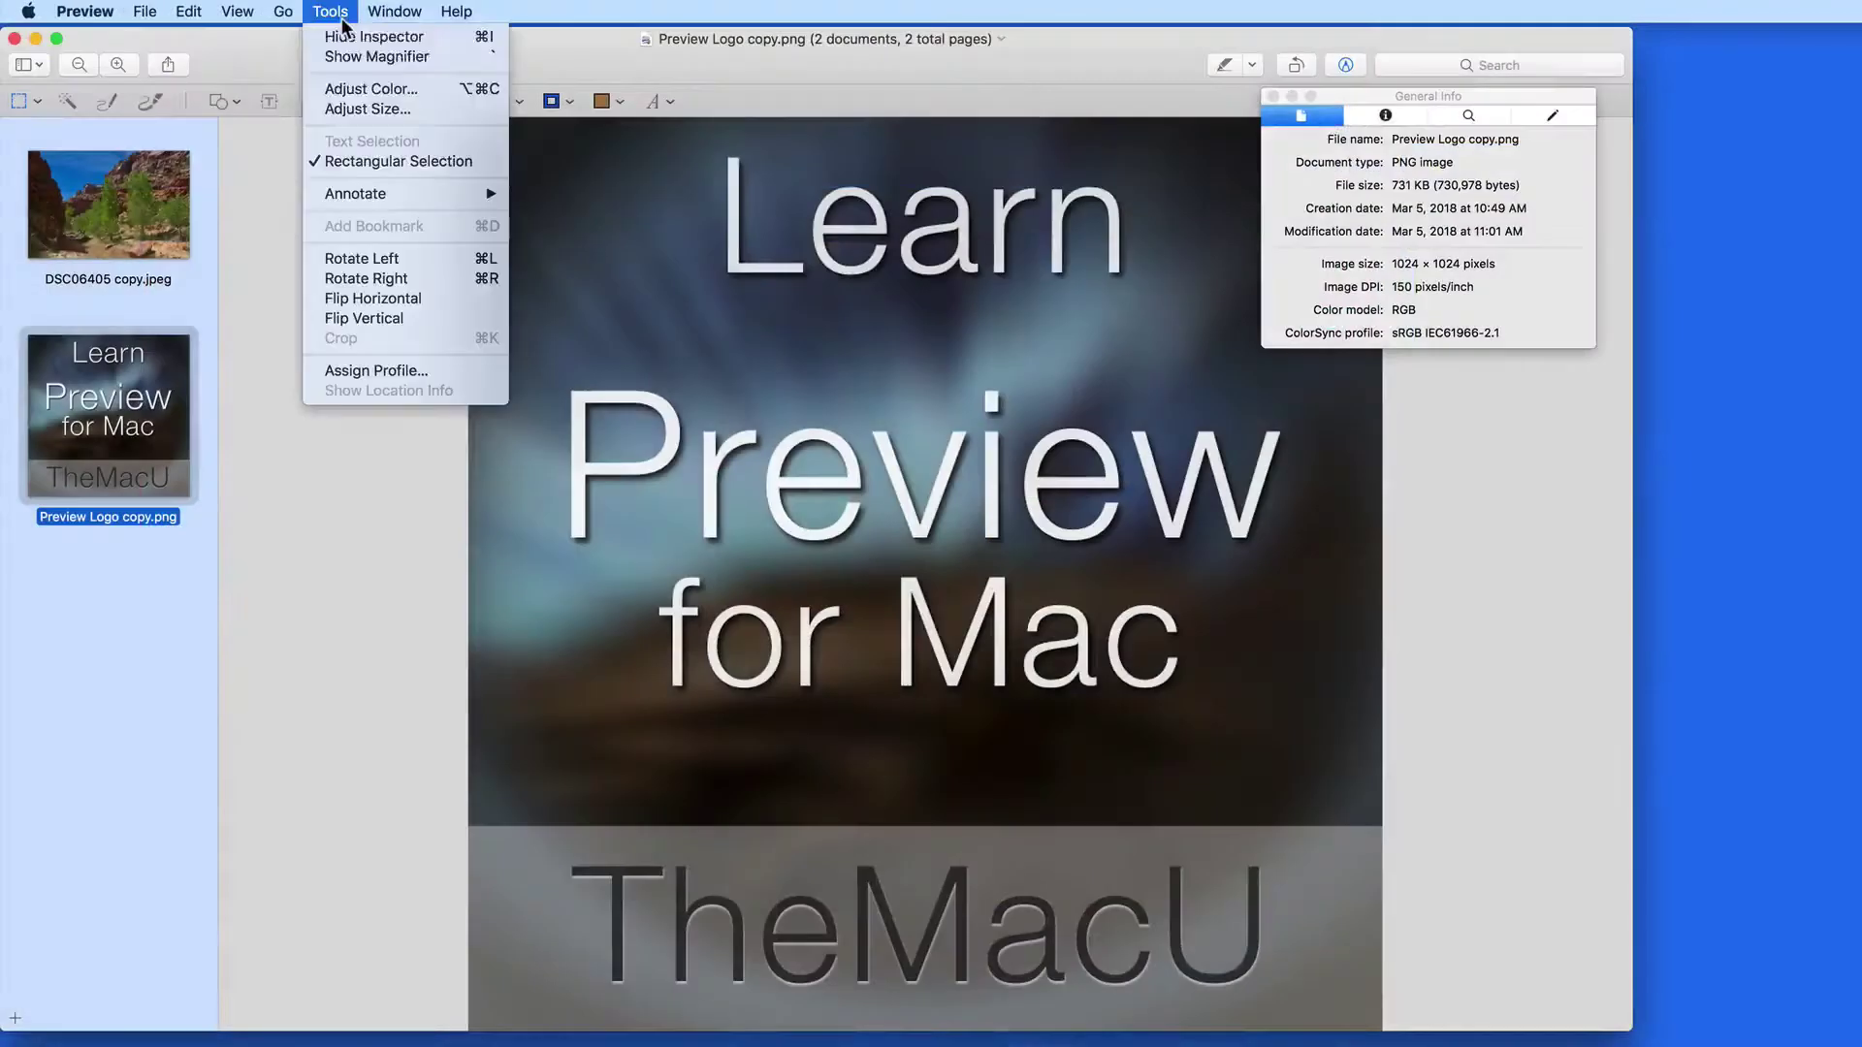
left_click(349, 105)
type("160")
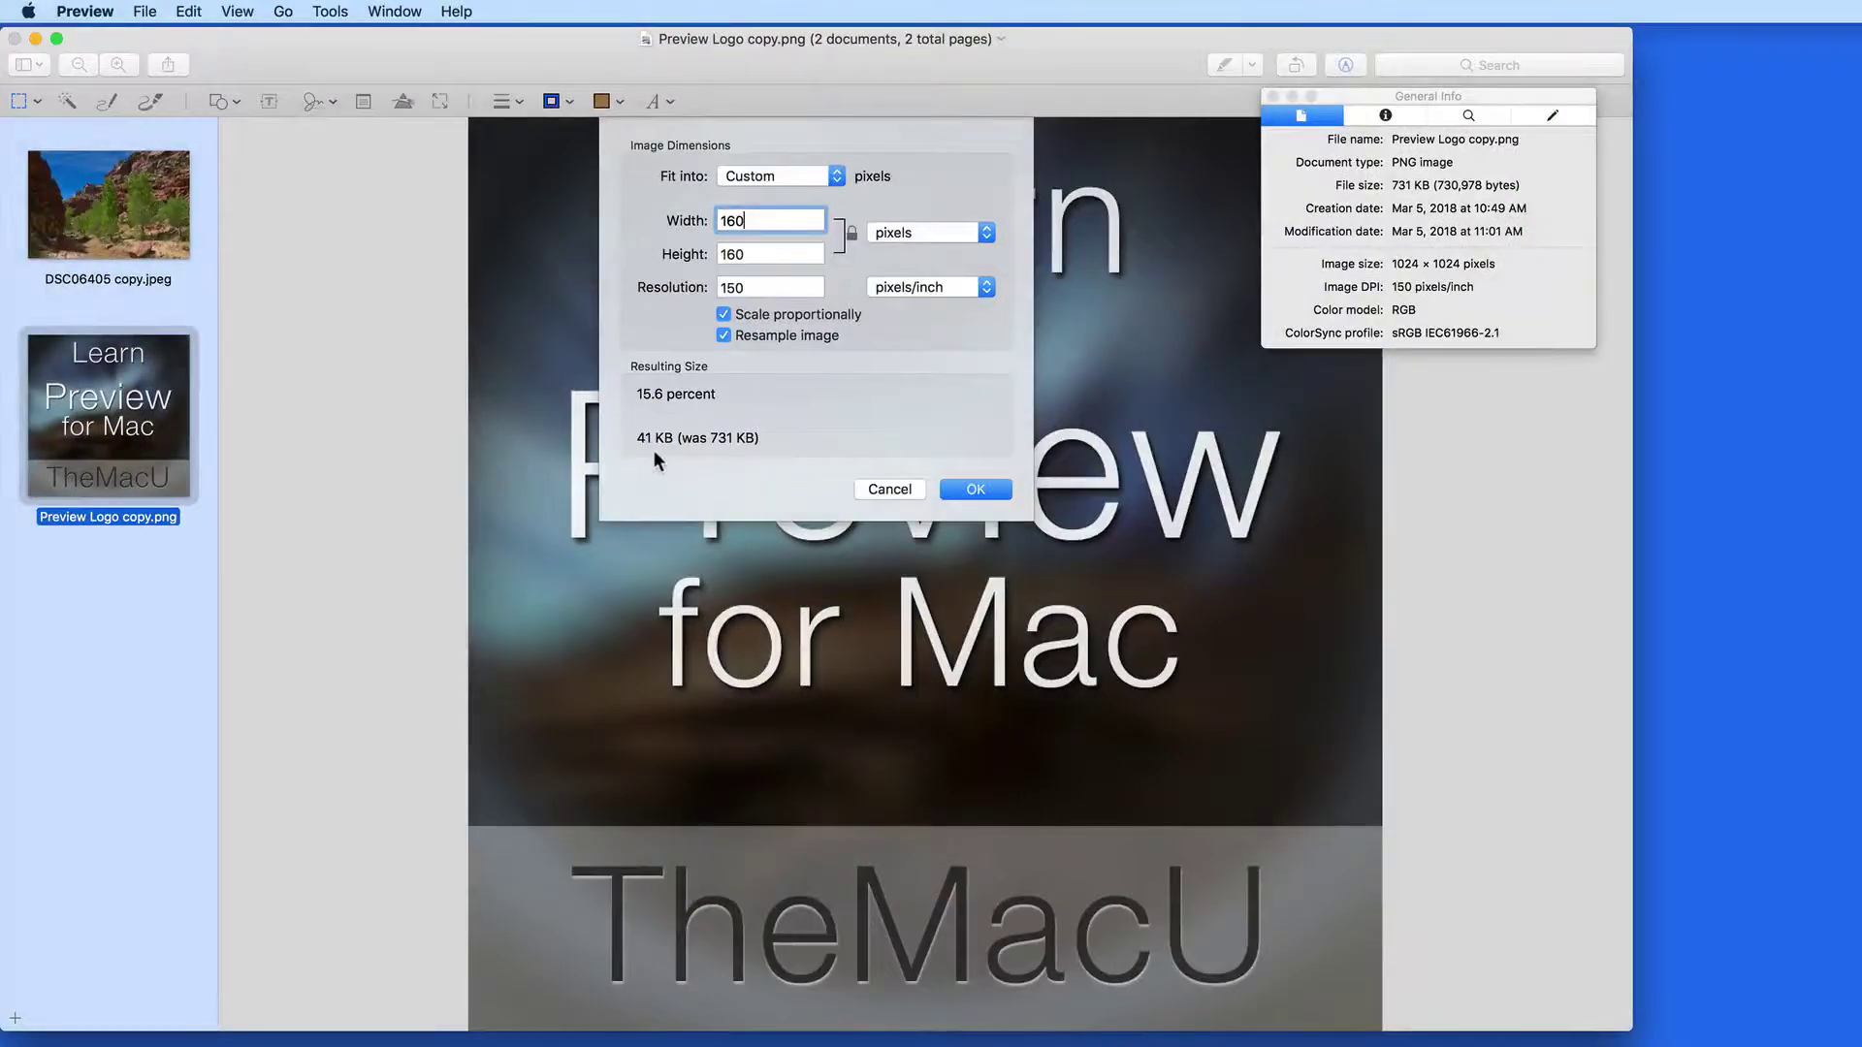
left_click(993, 488)
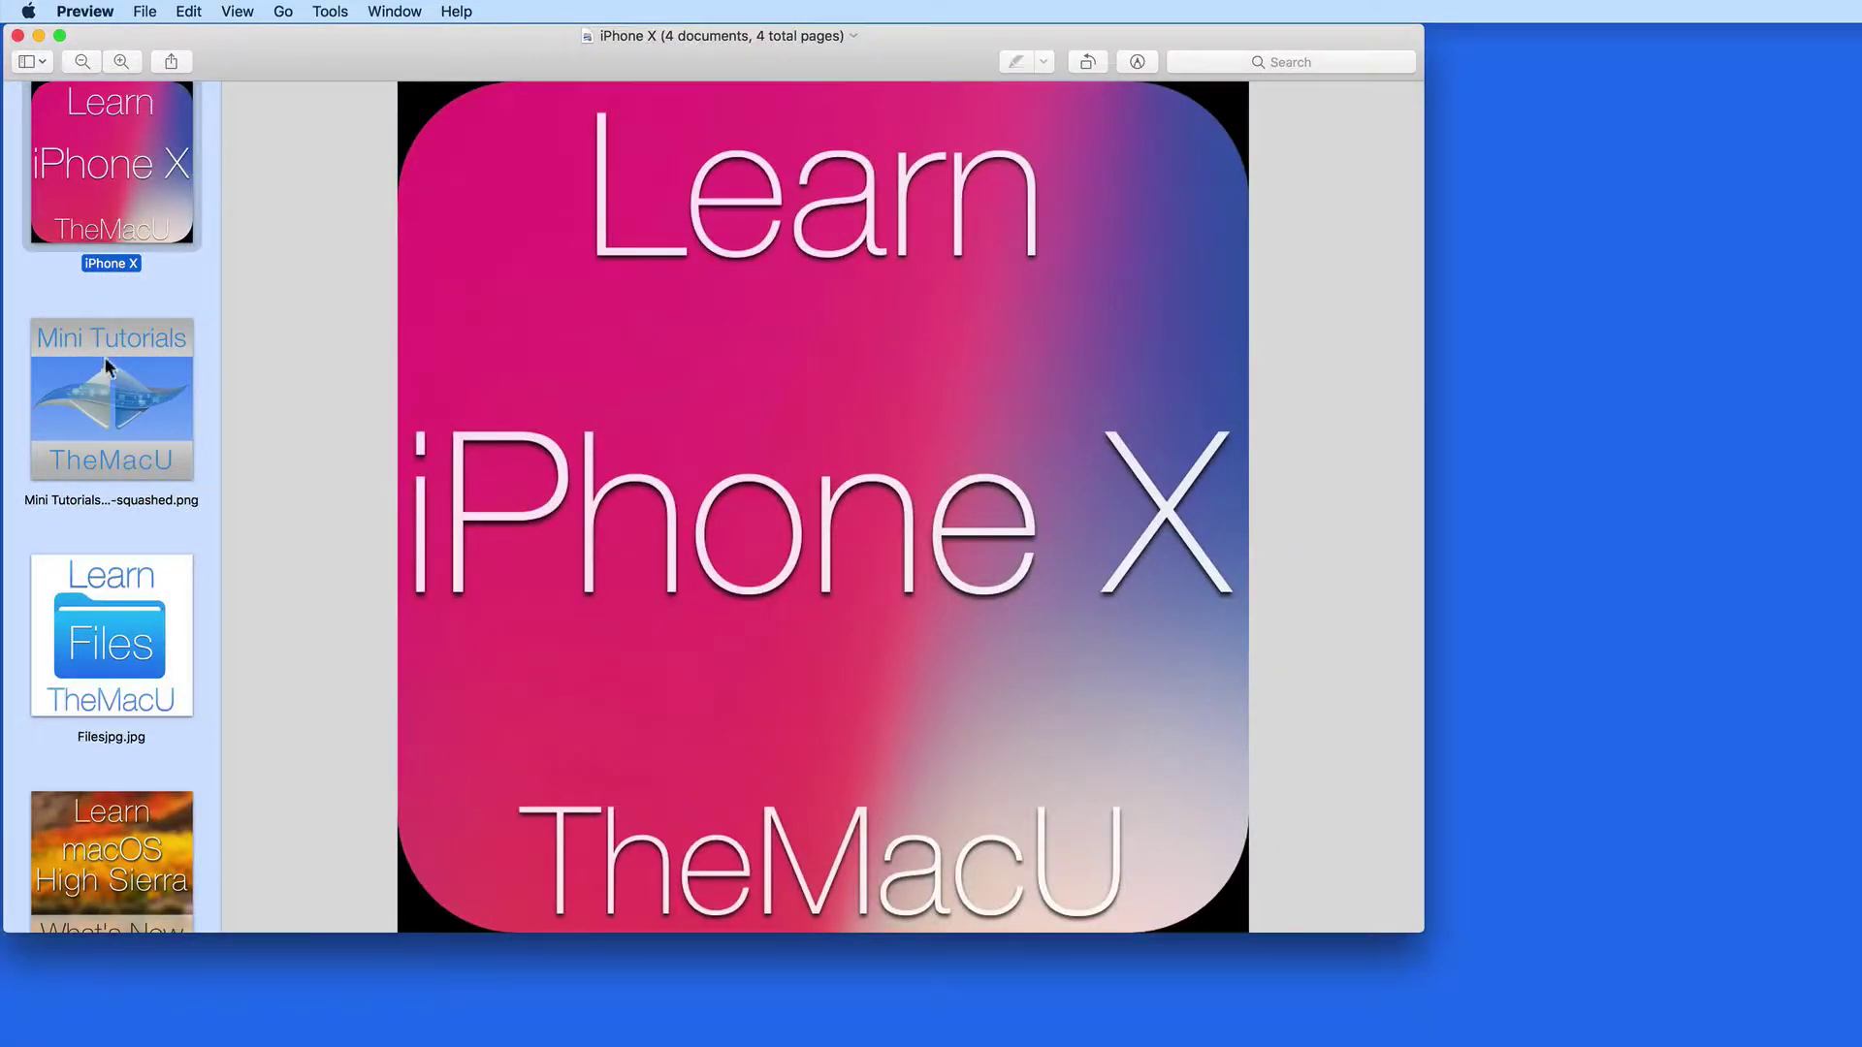
Select the High Sierra, Files, Mini Tutorials and iPhone X logo thumbnails together.
left_click(108, 387)
left_click(147, 662)
left_click(145, 828)
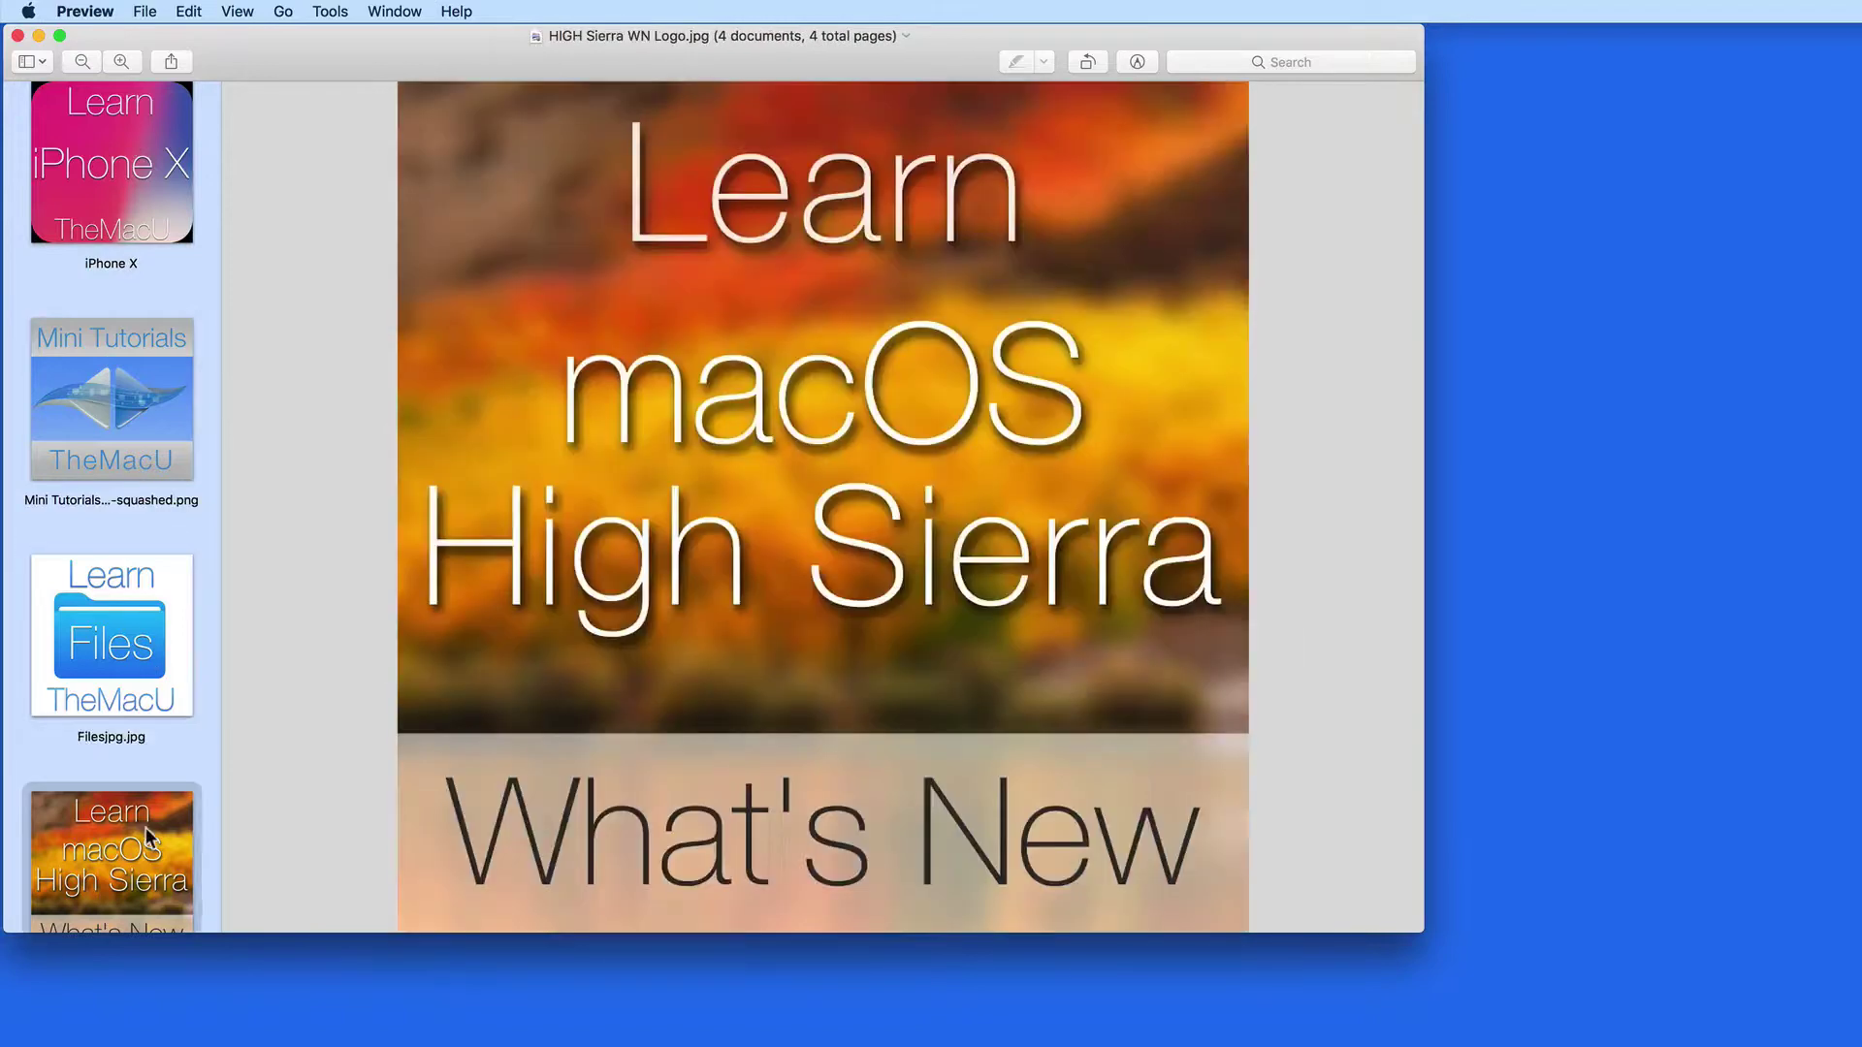
left_click(128, 659, "super")
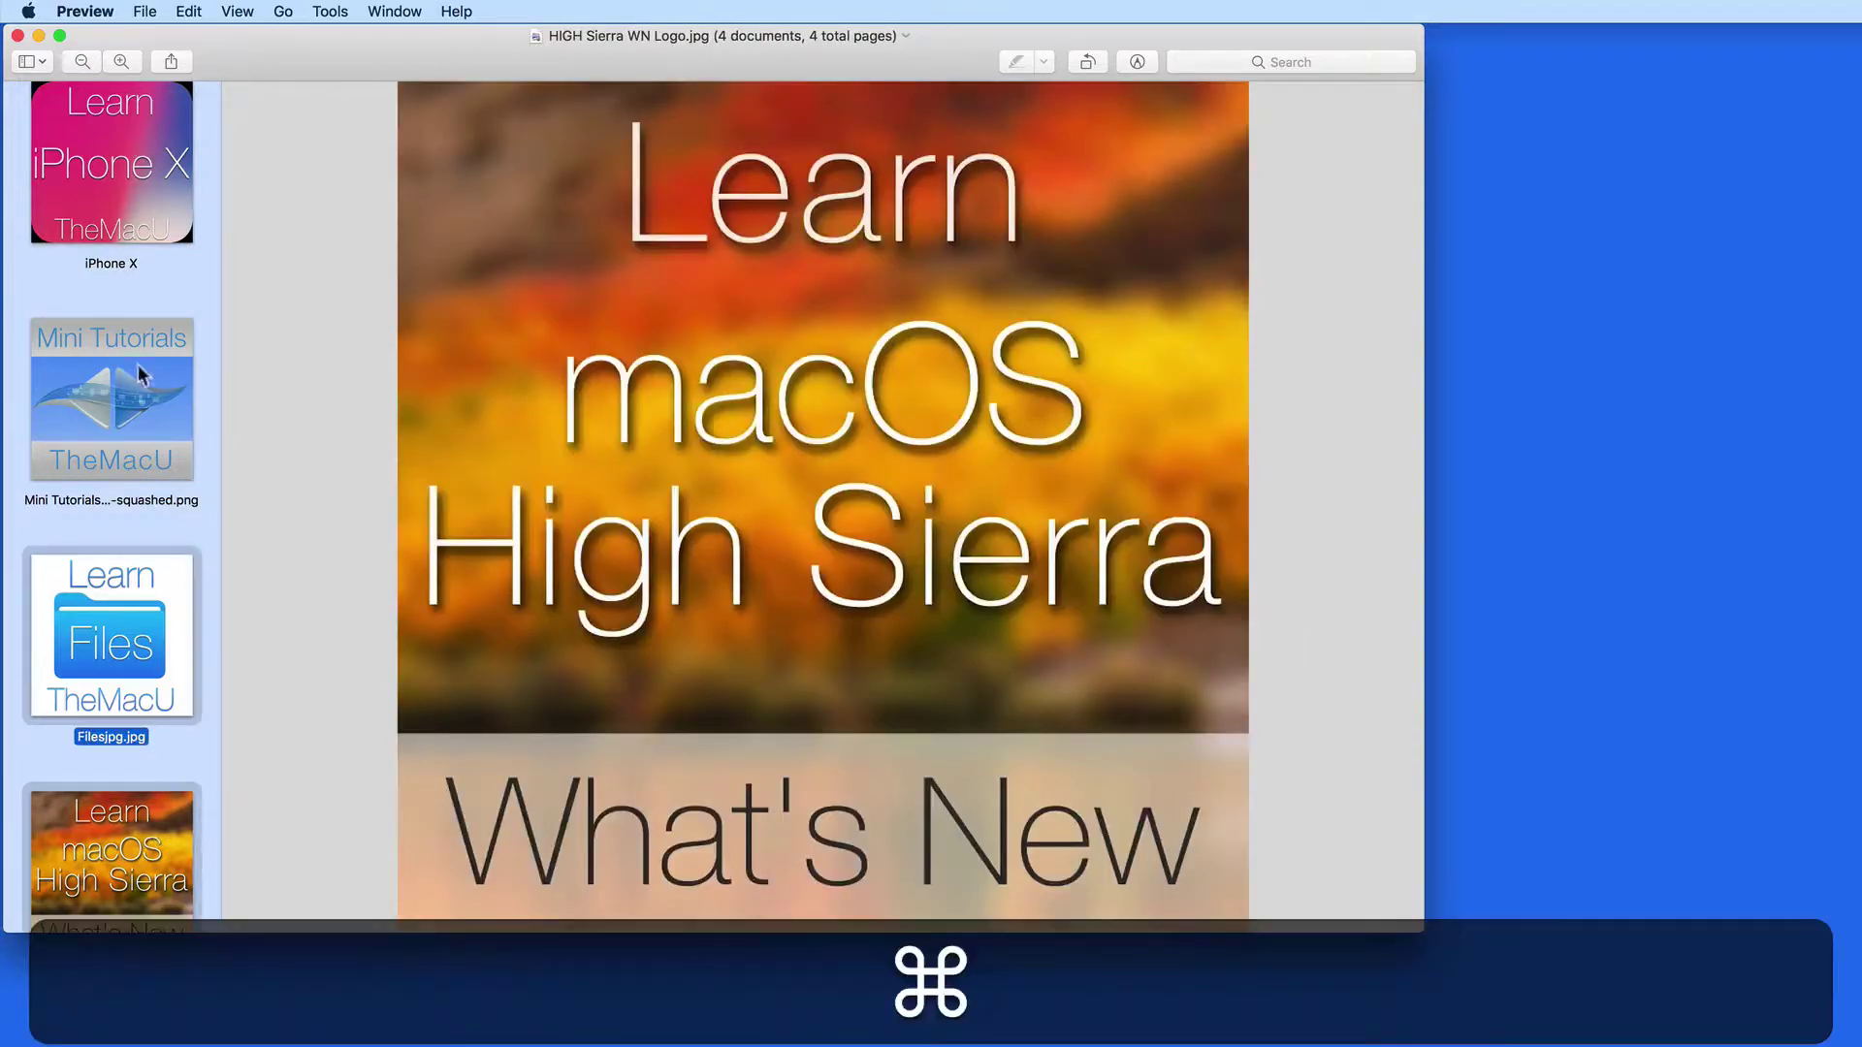
left_click(140, 369, "super")
left_click(142, 200, "super")
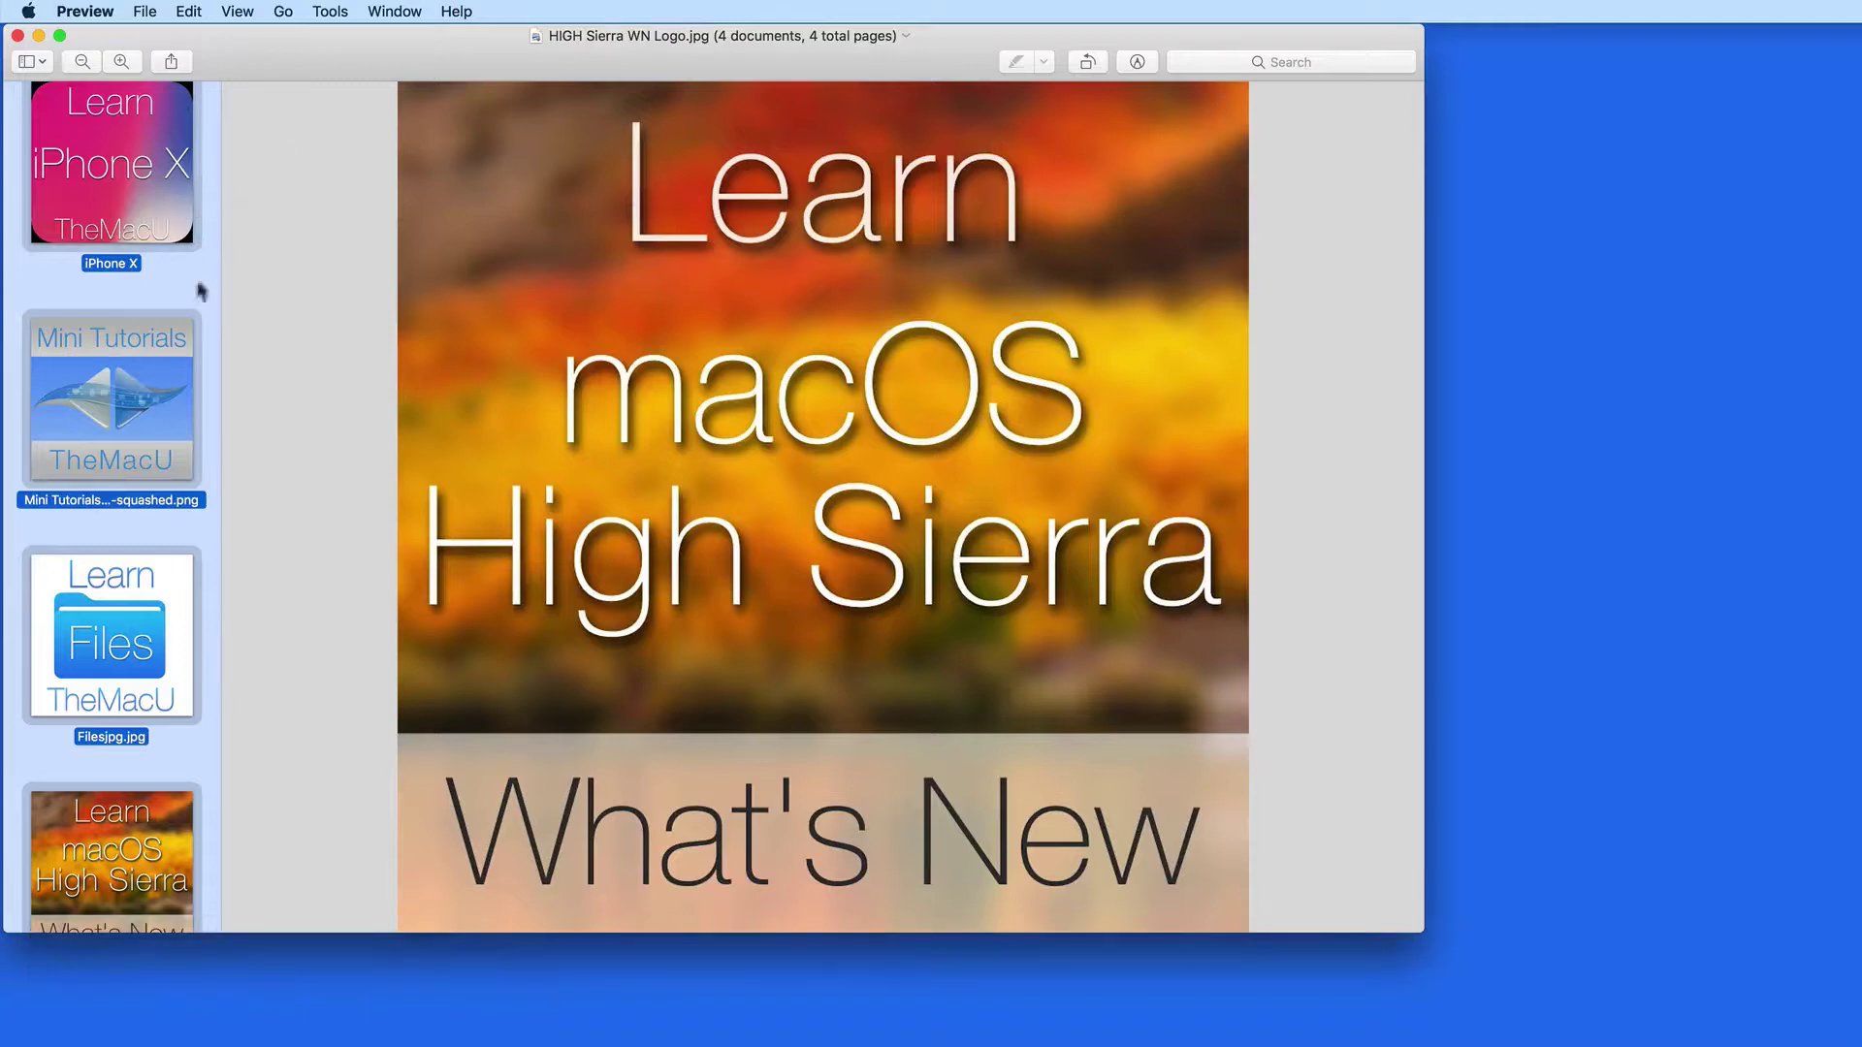
left_click(332, 11)
Set all four selected logo images to a width of 160 pixels in Adjust Size.
left_click(334, 109)
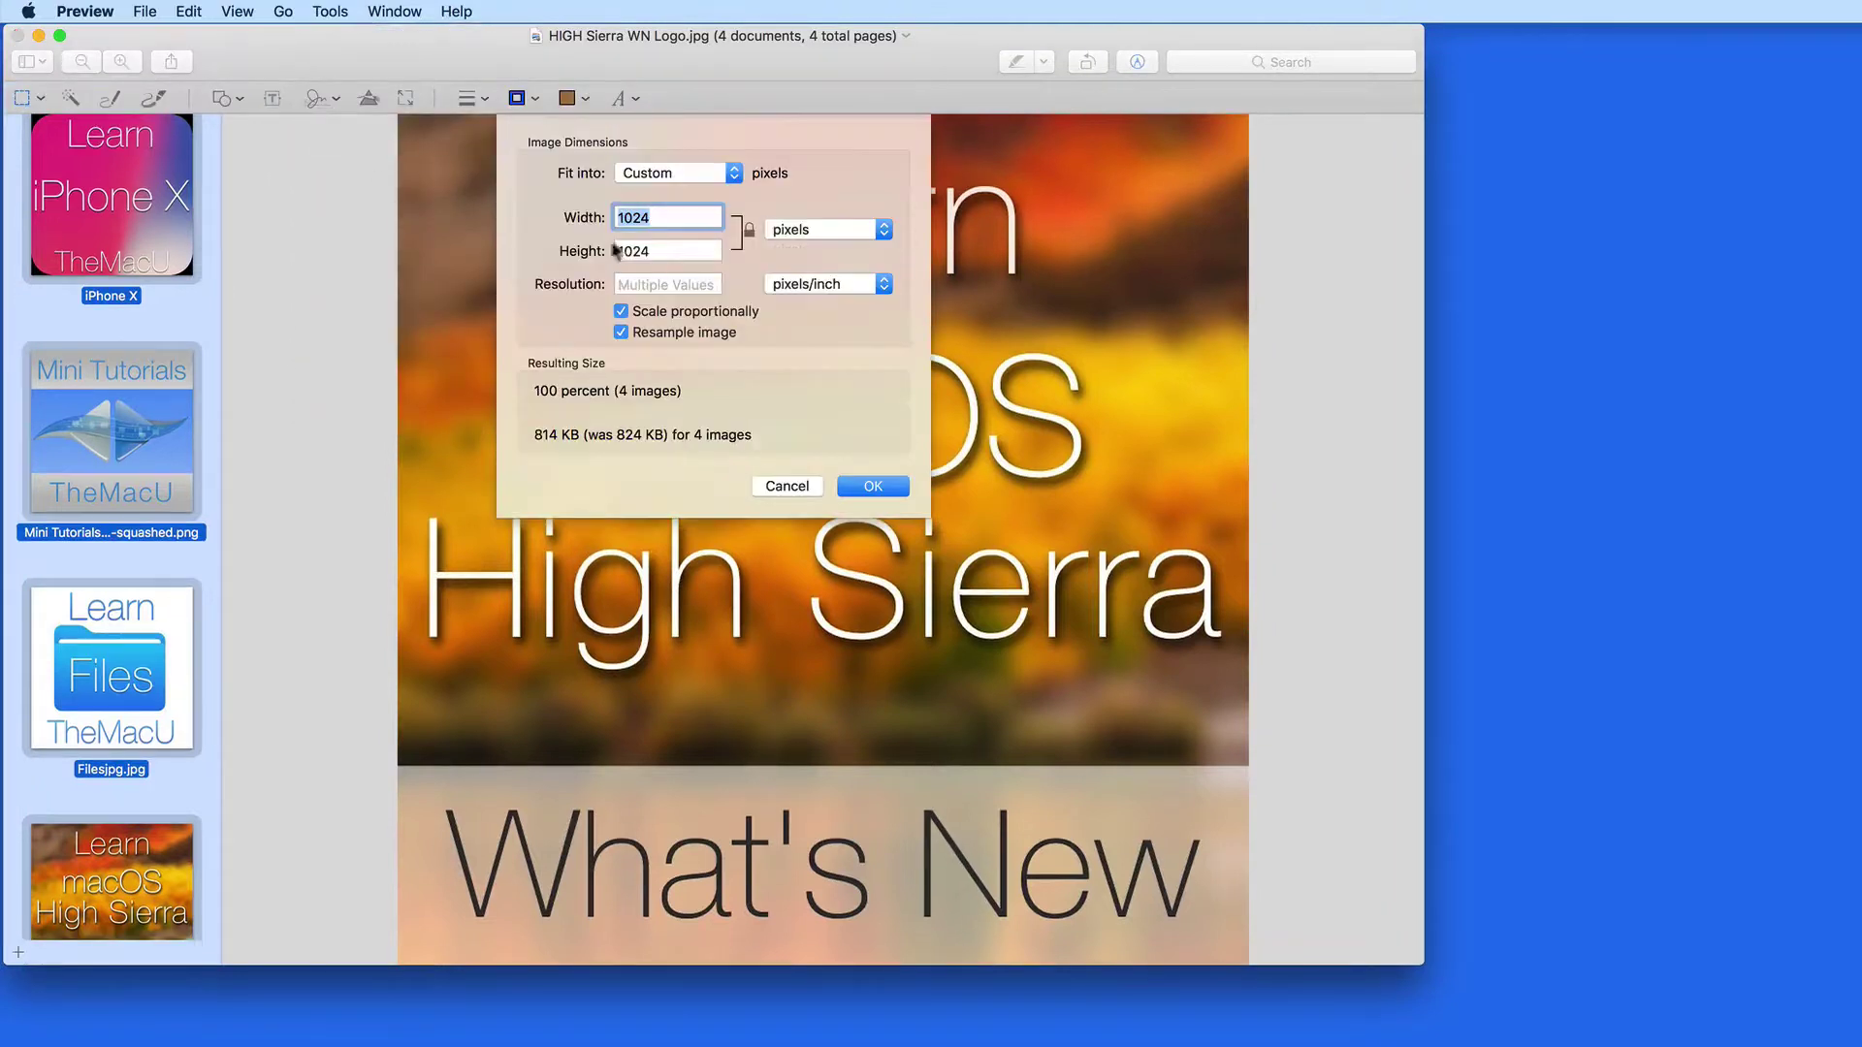
type("160")
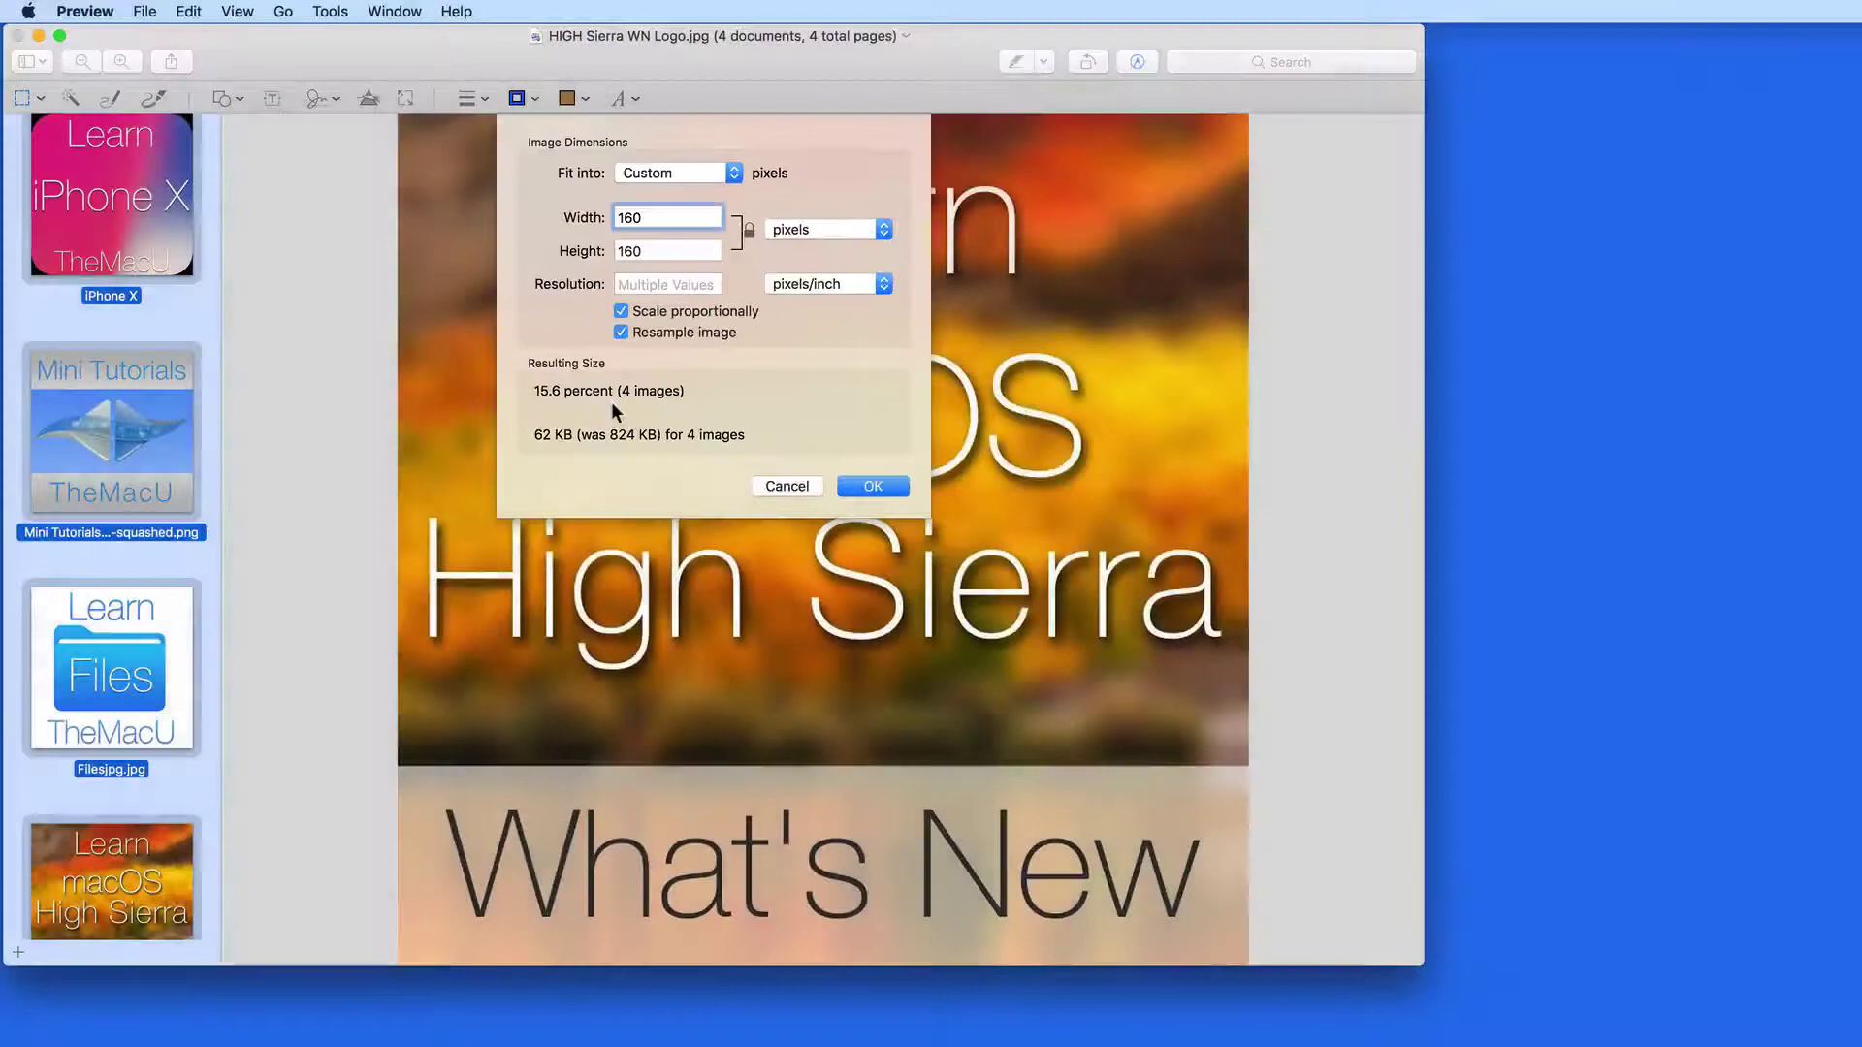
left_click(874, 485)
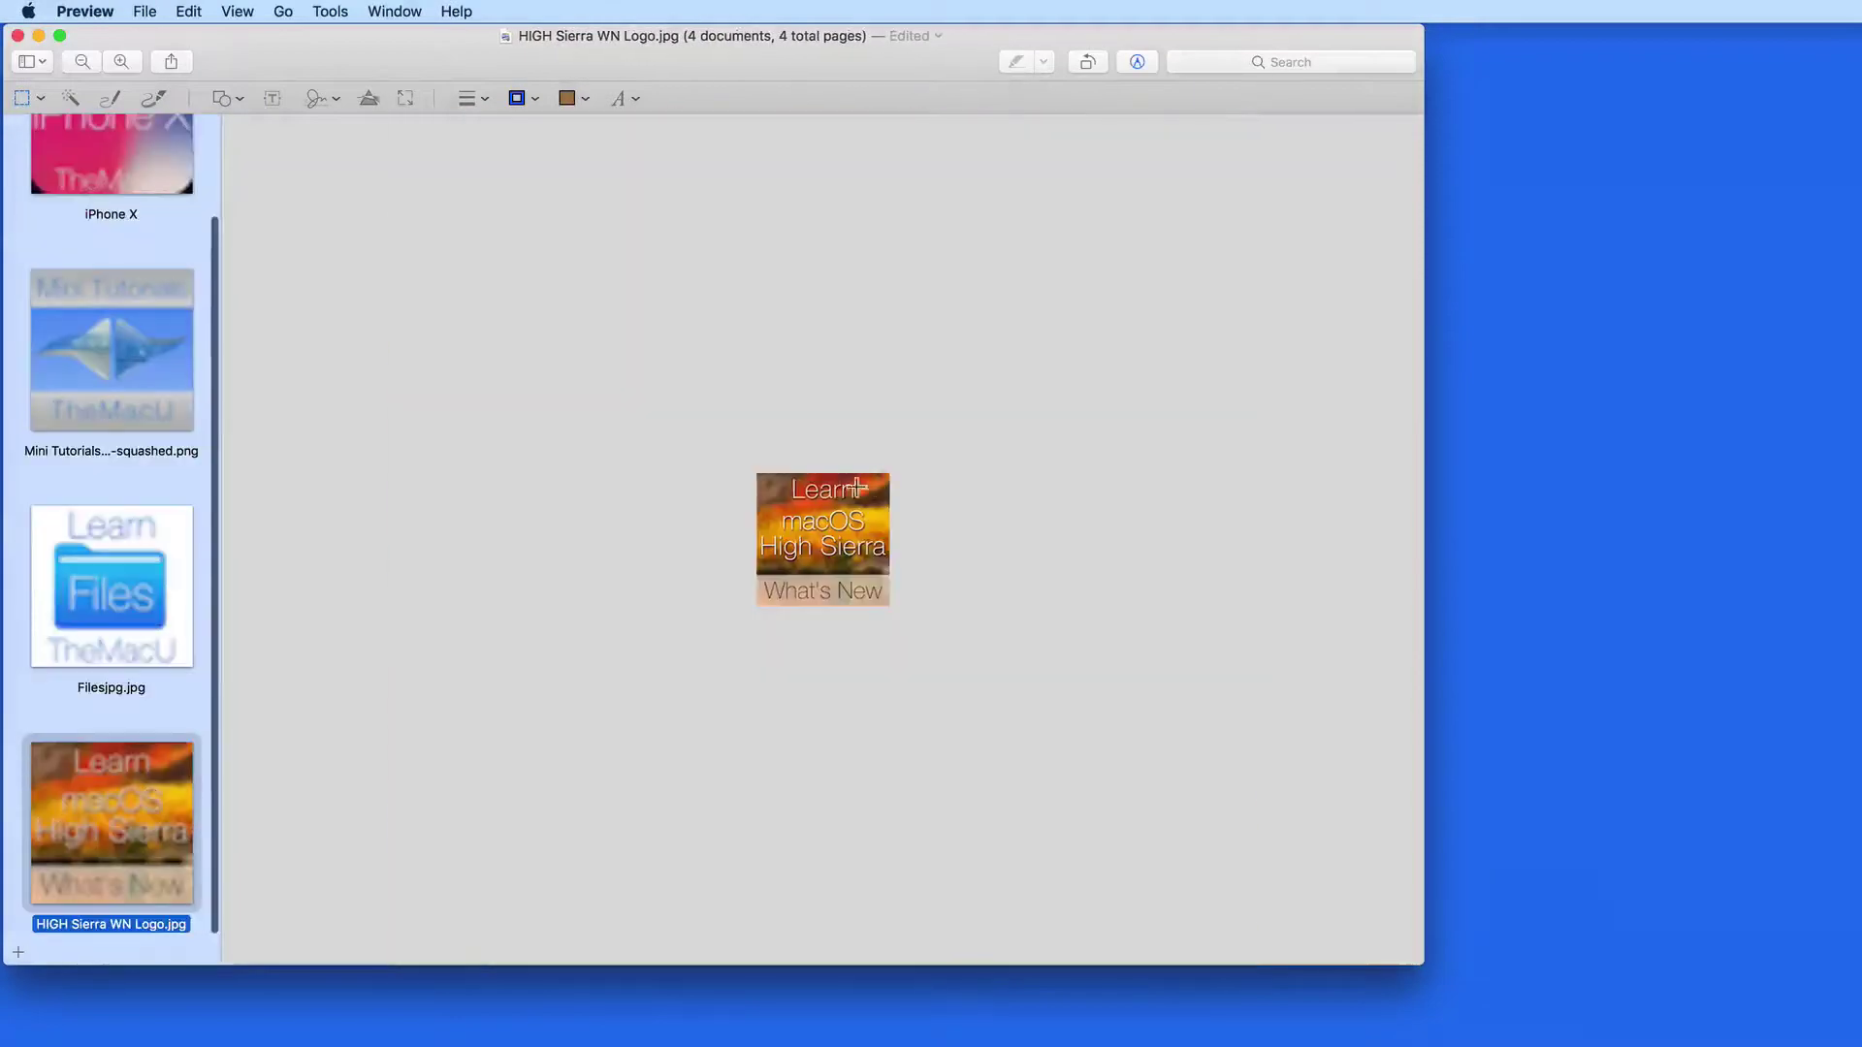
Check each resized logo and confirm High Sierra is now 160 × 160 pixels, 16 KB.
left_click(140, 172)
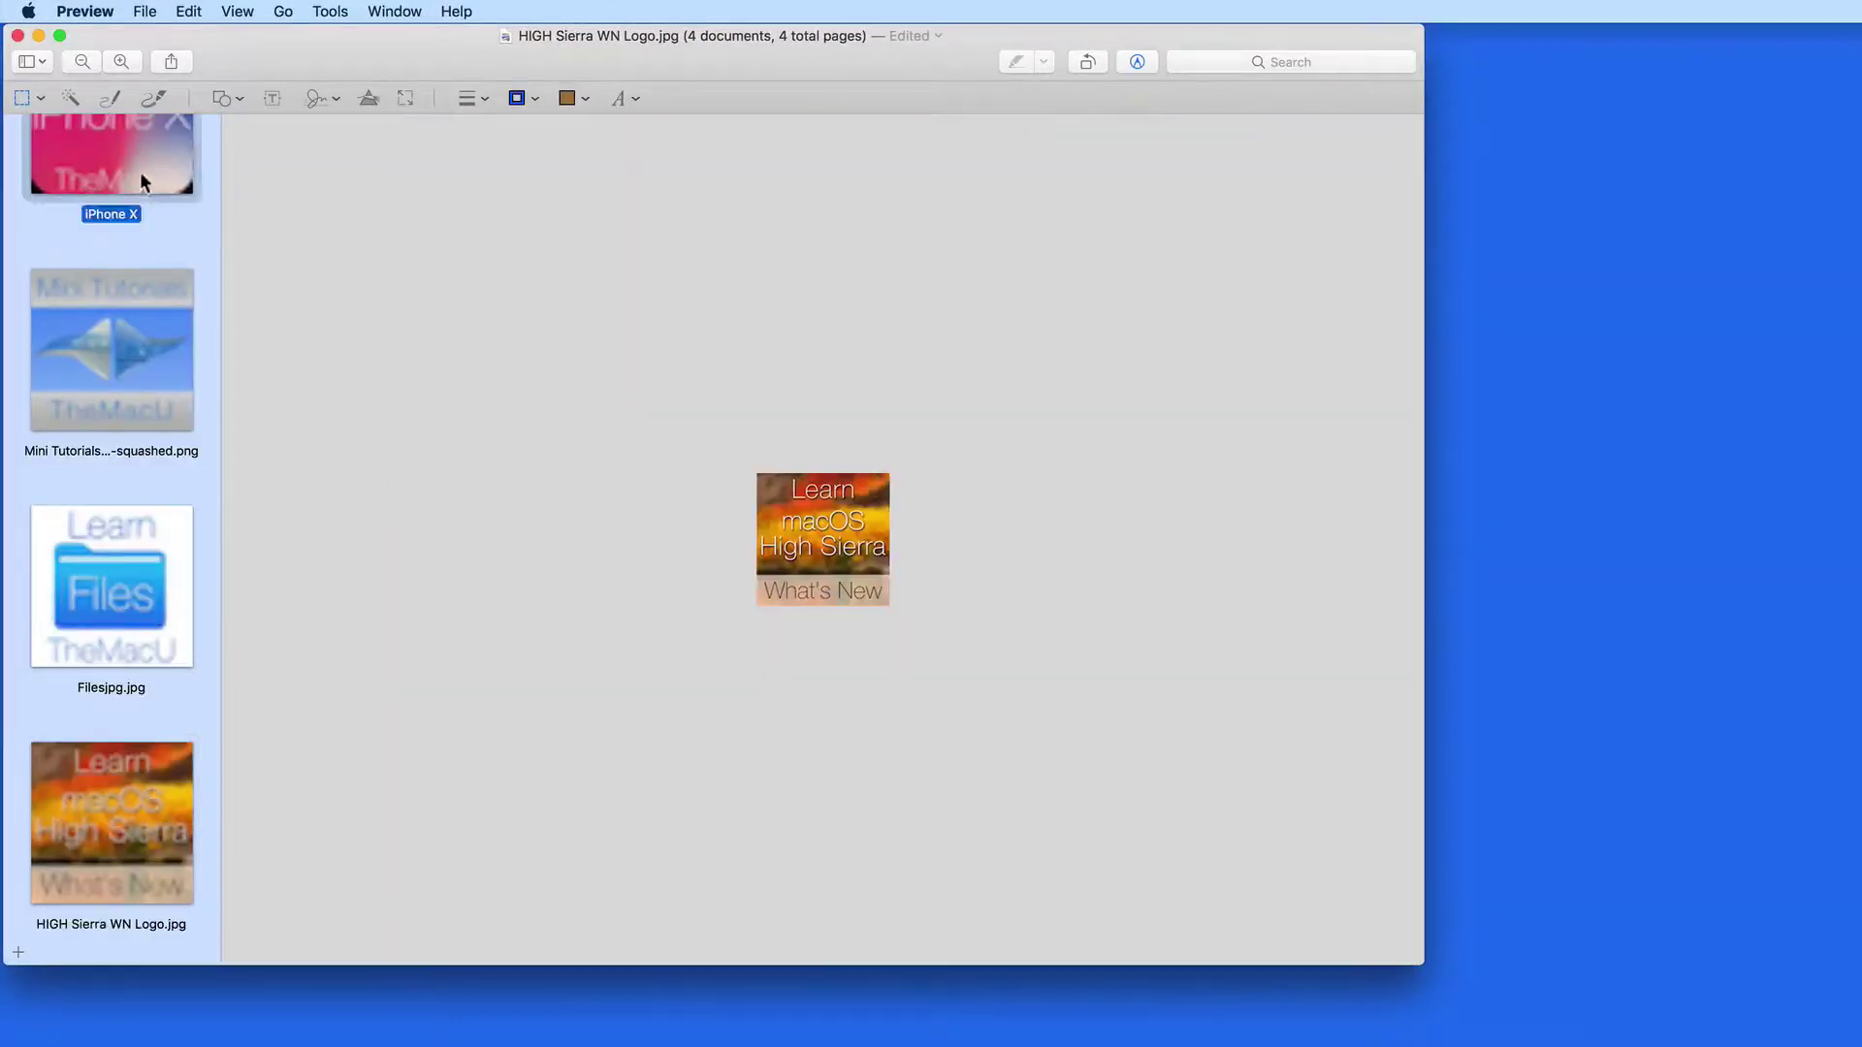
left_click(123, 334)
left_click(113, 523)
left_click(112, 764)
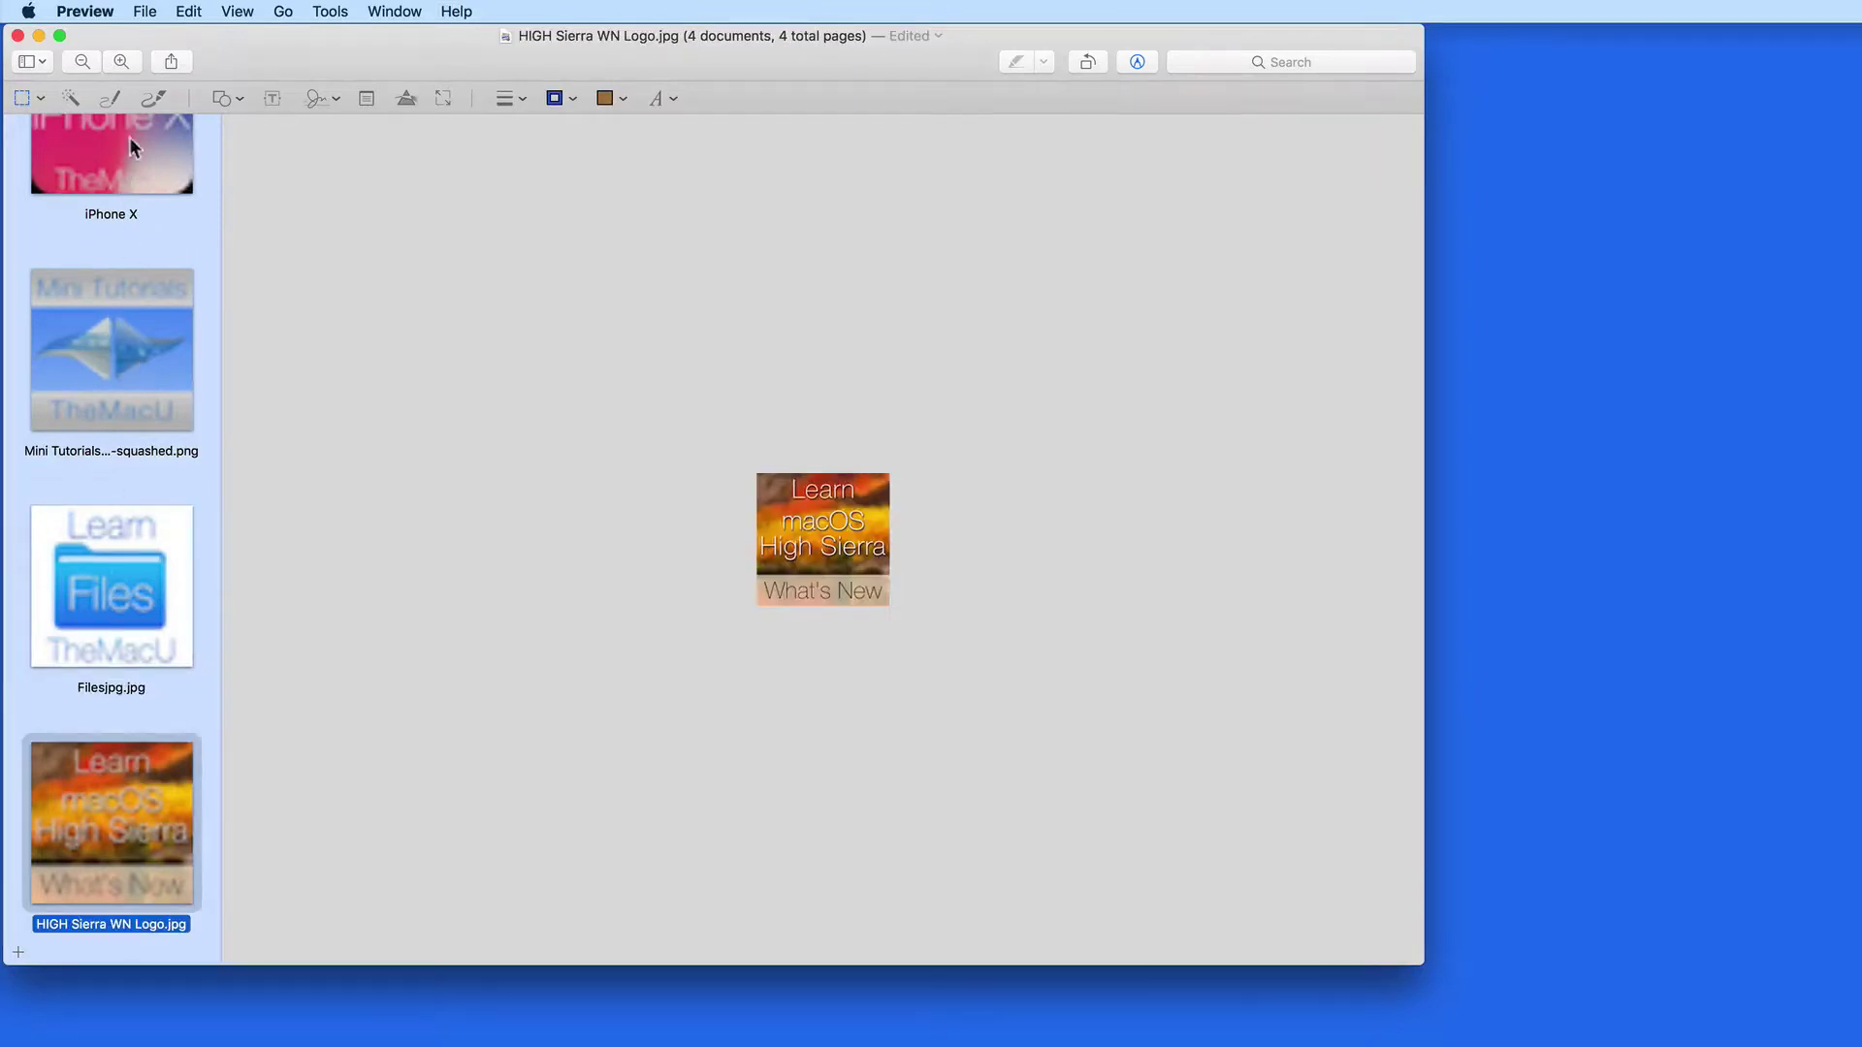
left_click(328, 11)
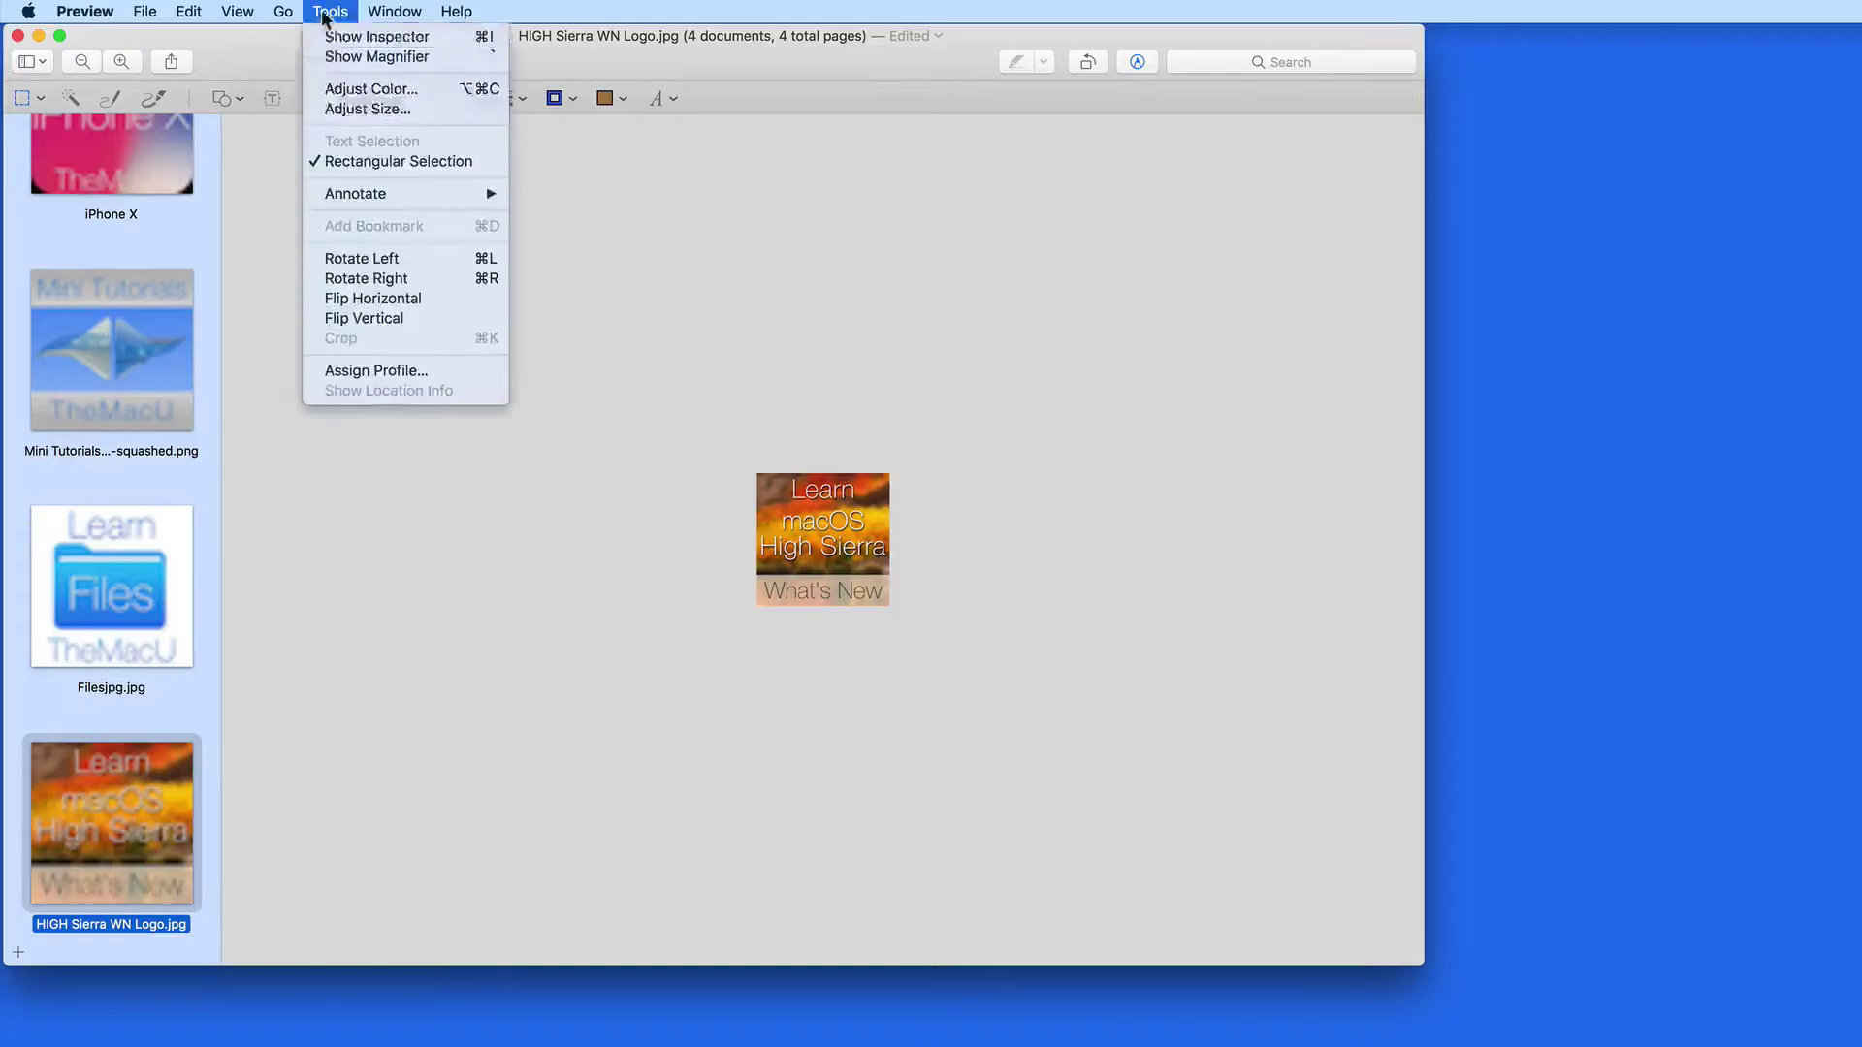
left_click(328, 106)
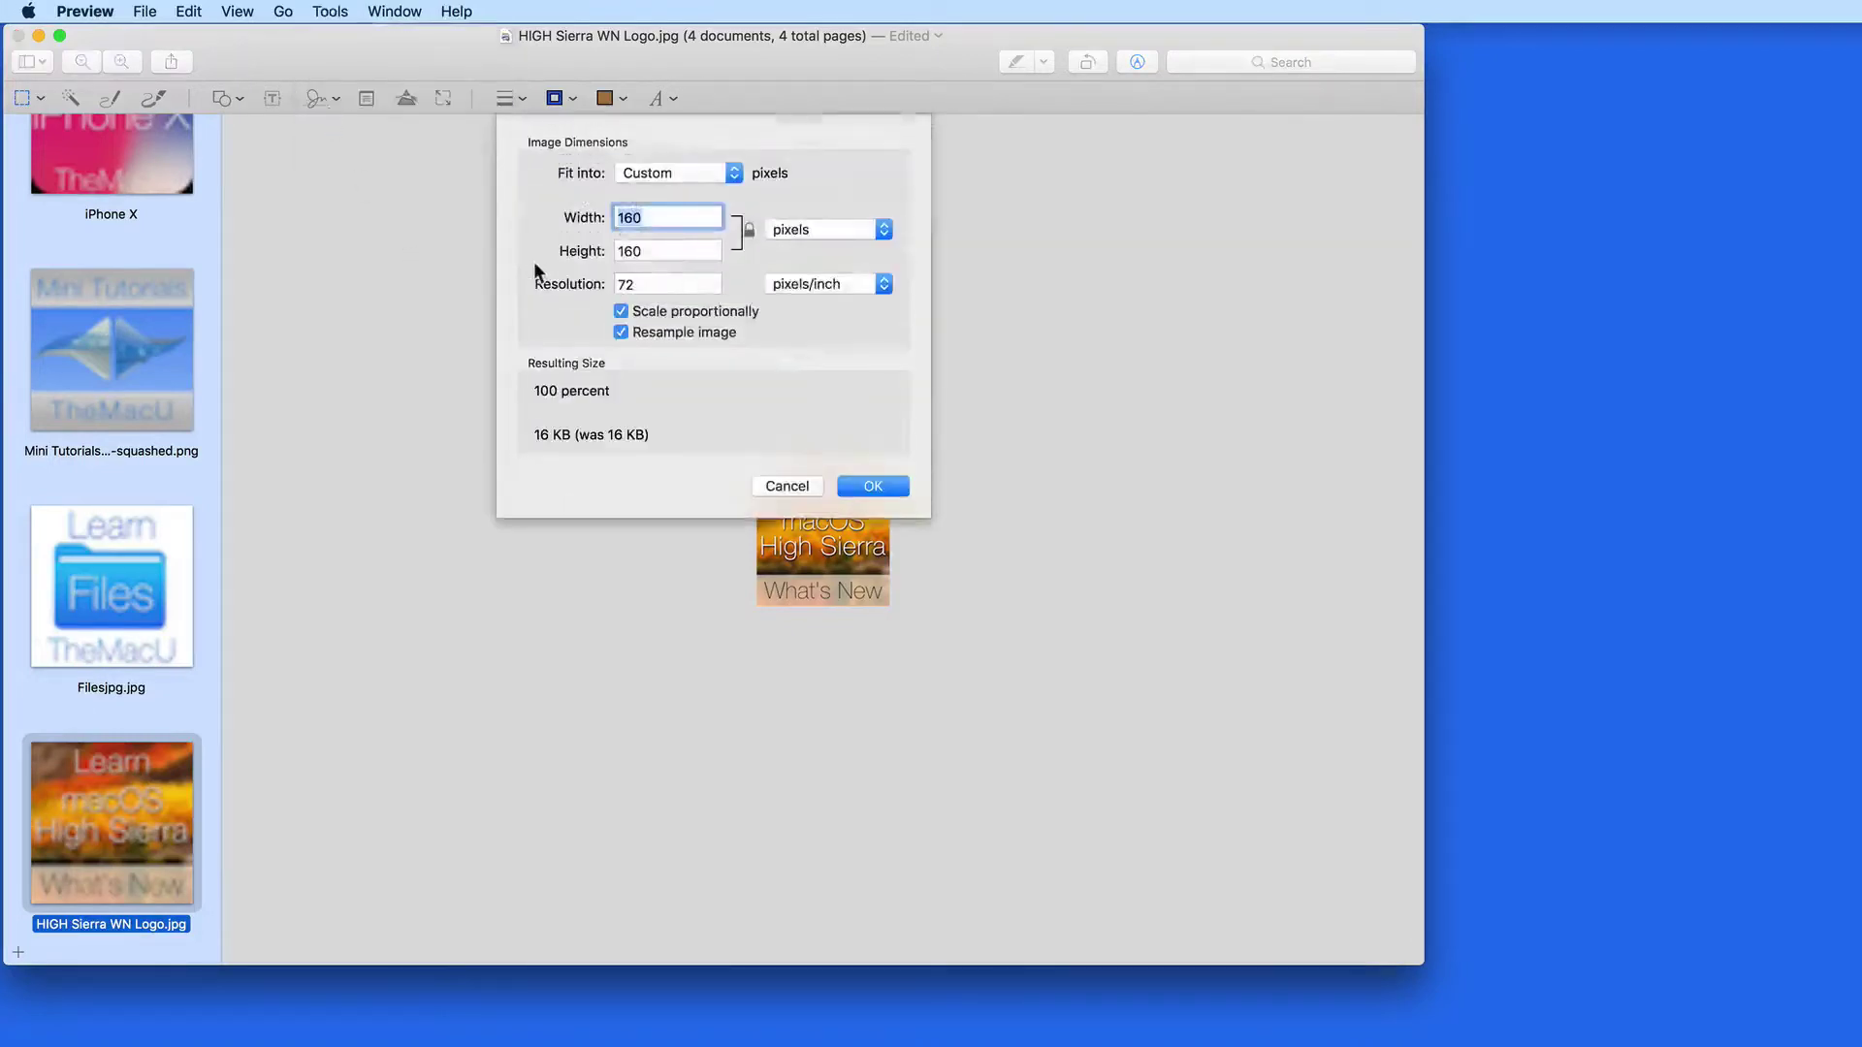